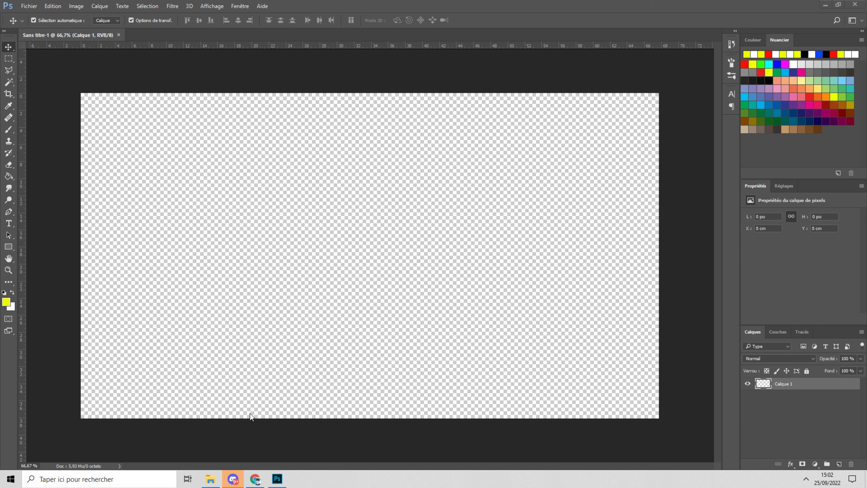
Step: Switch to Chrome, open YouTube and search for lebouseuh
left_click(255, 479)
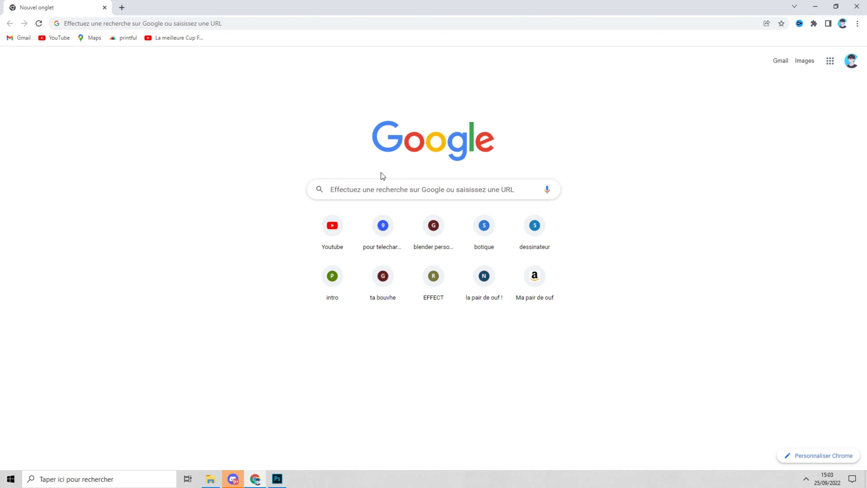
left_click(333, 232)
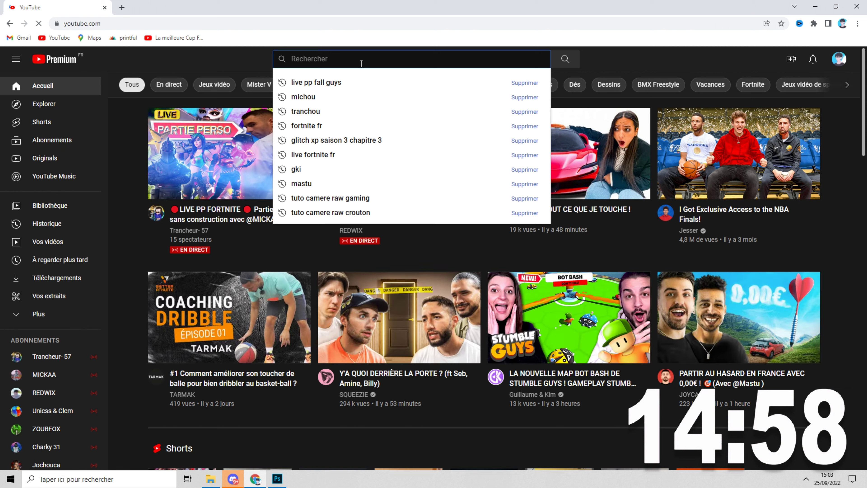
type("le")
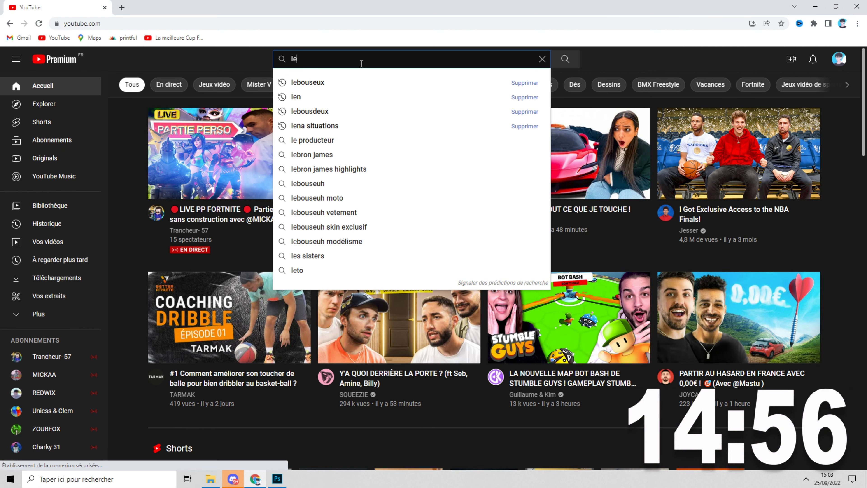
type("bouseyxx")
key("Return")
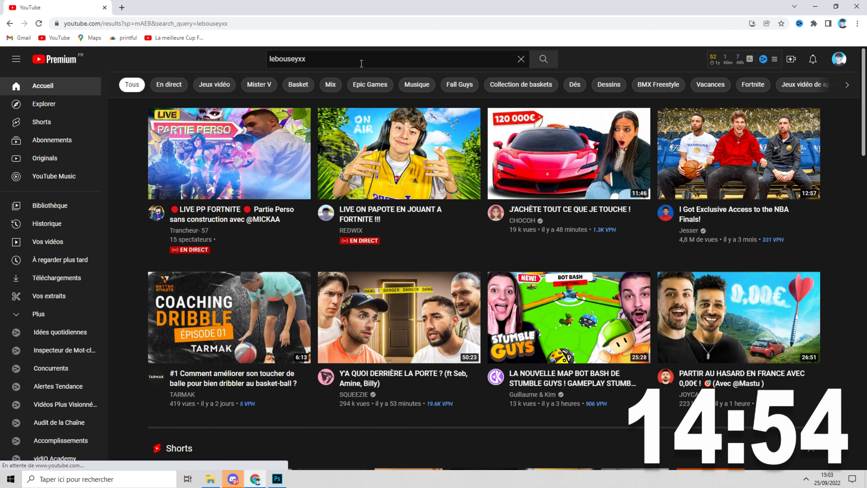
key("BackSpace")
key("BackSpace")
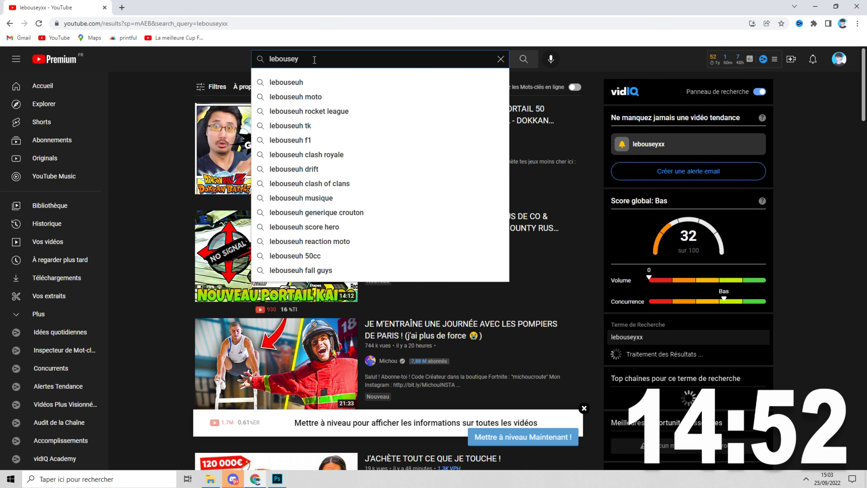
left_click(329, 82)
Step: Open the LeBouseuh channel's video list and open the video "ON SABOTE LA VOITURE DE VILEBREQUIN"
scroll(267, 444, "down", 1)
left_click(266, 455)
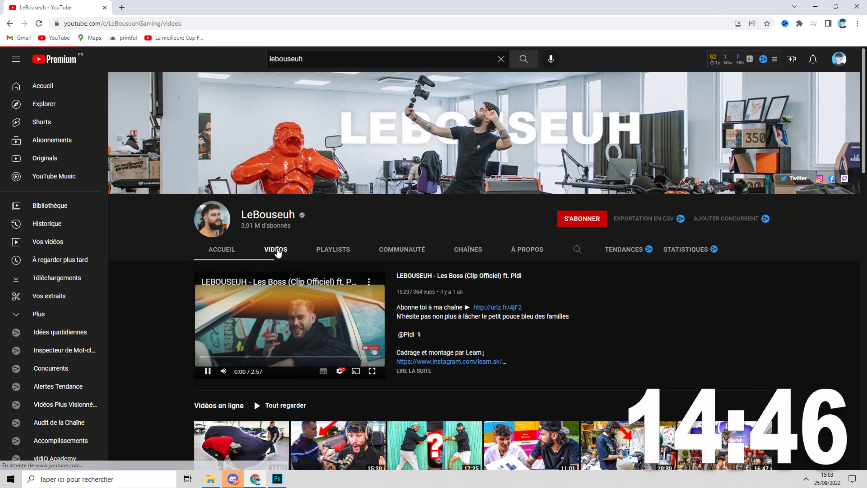
left_click(275, 249)
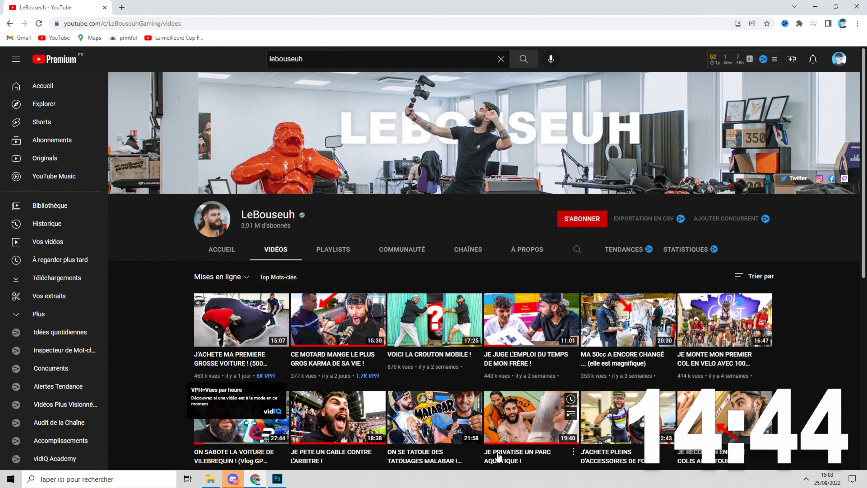
scroll(380, 401, "down", 2)
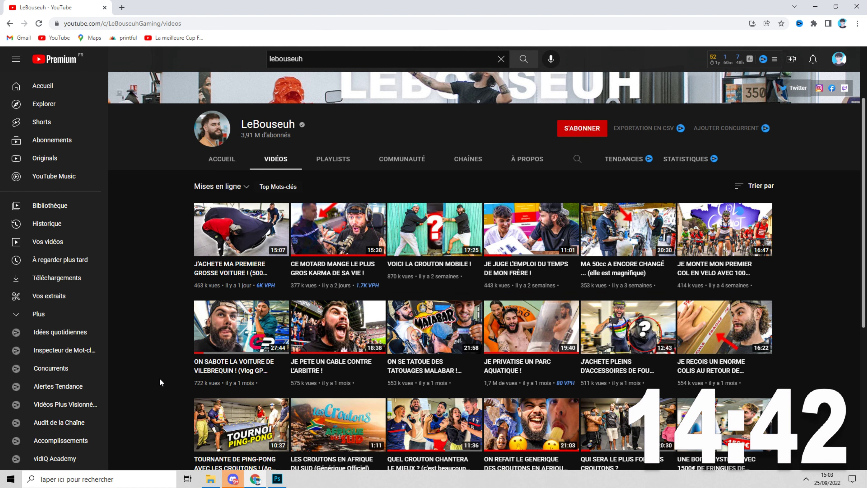
scroll(140, 373, "down", 1)
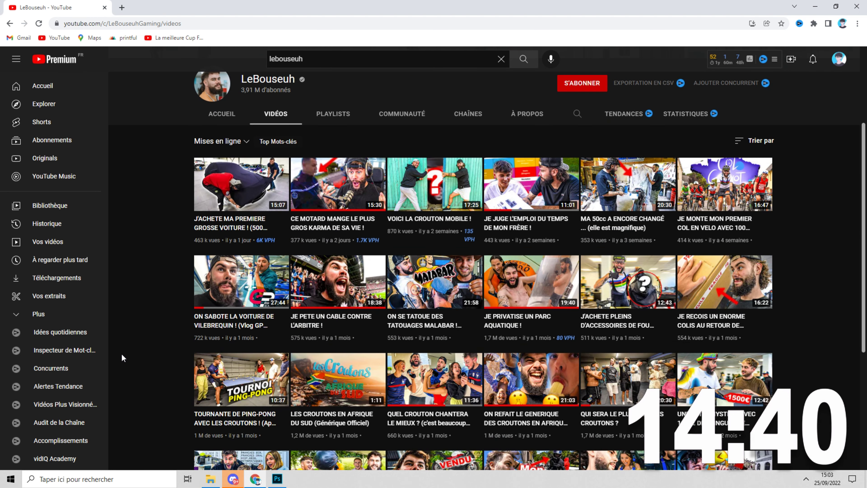
scroll(121, 353, "up", 2)
left_click(204, 357)
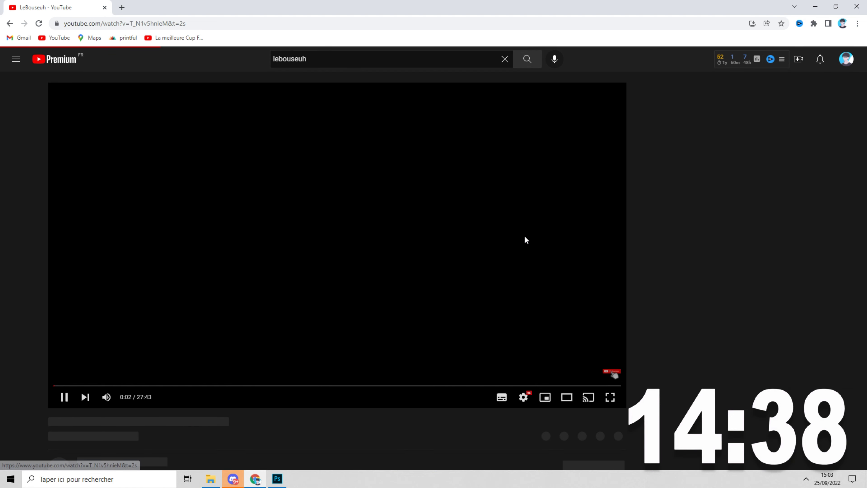
Step: Open the video's full-size thumbnail and save it as maxresdefault (10).jpg in Téléchargements
left_click(379, 198)
left_click(643, 198)
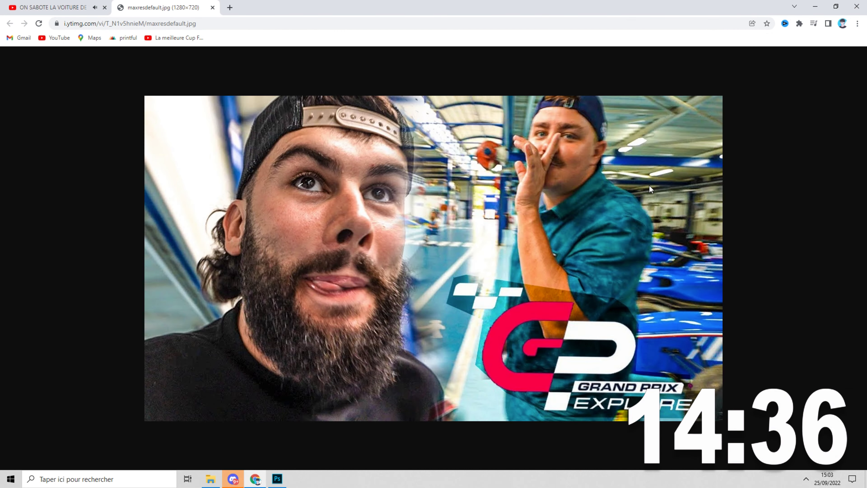
right_click(528, 224)
left_click(581, 243)
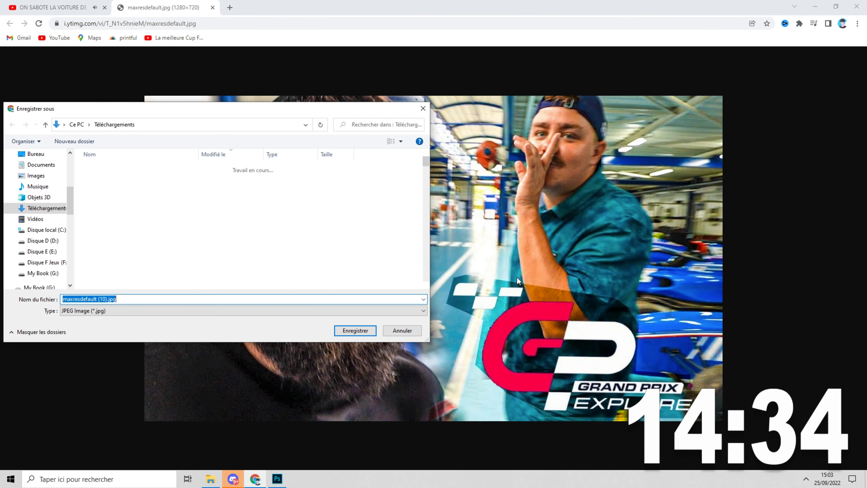
left_click(343, 328)
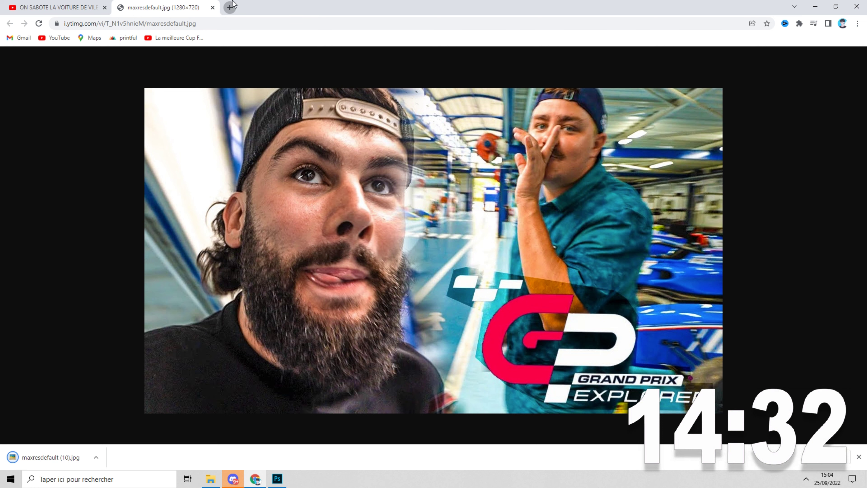
Step: Search Google for lockd in a new tab and open the lockdshop.com site
left_click(229, 7)
left_click(357, 188)
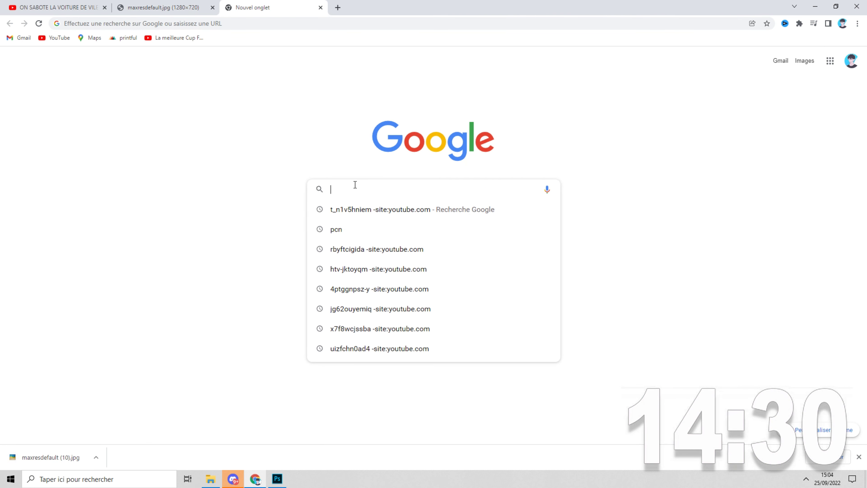
type("lockd")
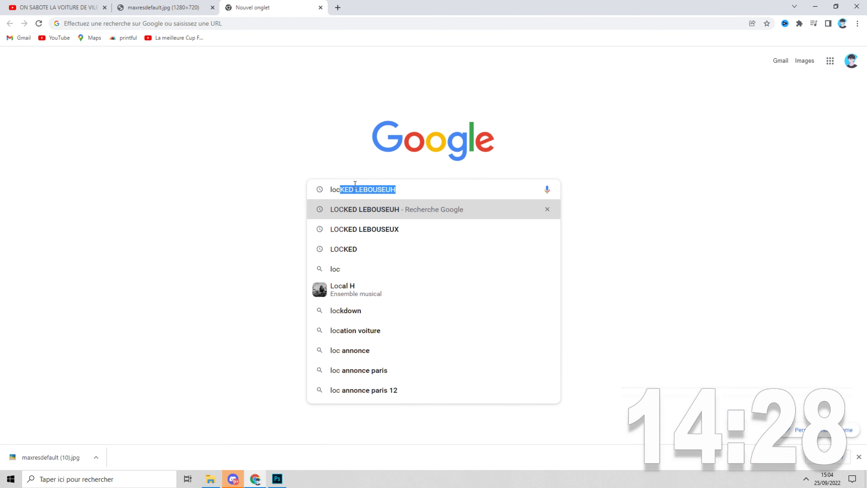
key("Return")
left_click(143, 157)
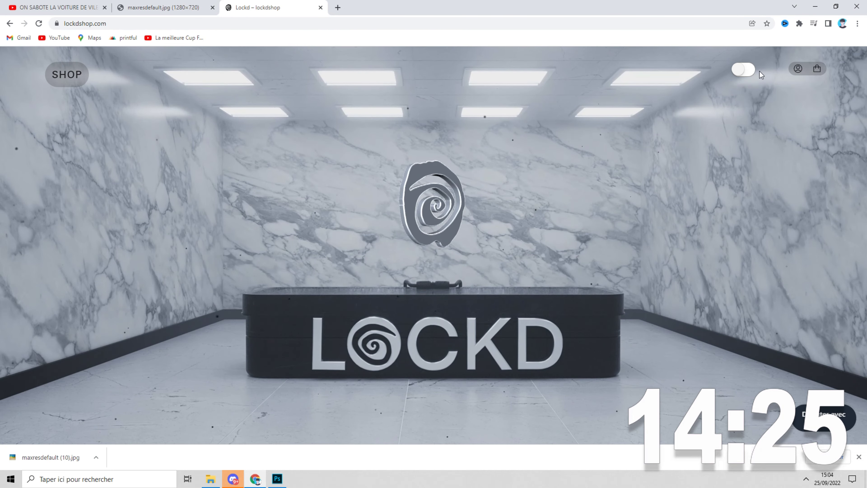
left_click(742, 72)
left_click(741, 71)
left_click(740, 72)
left_click(740, 73)
left_click(740, 73)
left_click(740, 73)
Step: Launch Outil Capture d'écran and capture the full Lockd shop scene with the marble walls and counter
key("super")
type("out")
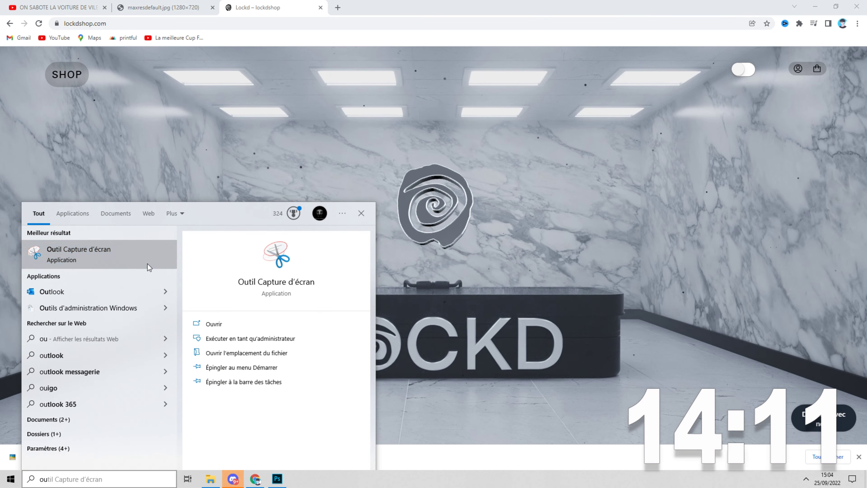
left_click(149, 265)
left_click(74, 136)
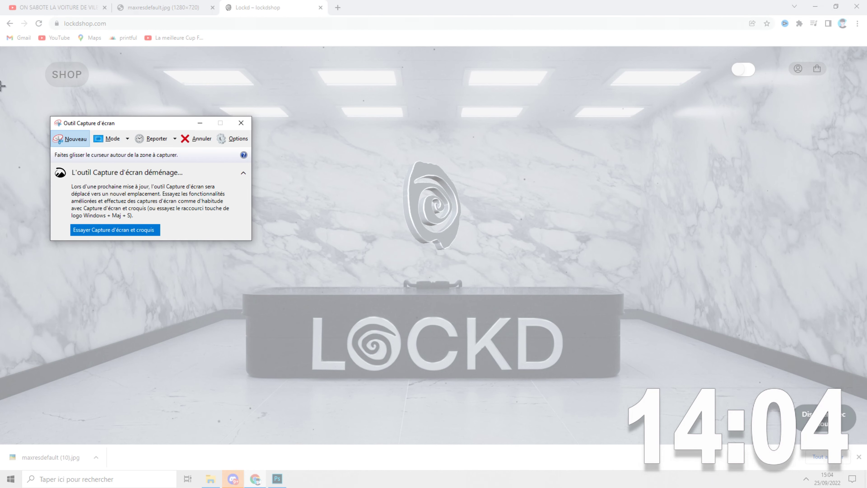
left_click_drag(1, 85, 863, 444)
Step: Save the screenshot of the Lockd shop scene as an image file and close the capture tool
key("ctrl+s")
left_click(118, 216)
left_click(112, 239)
left_click(355, 254)
left_click(281, 170)
type("a")
left_click(368, 252)
left_click(852, 7)
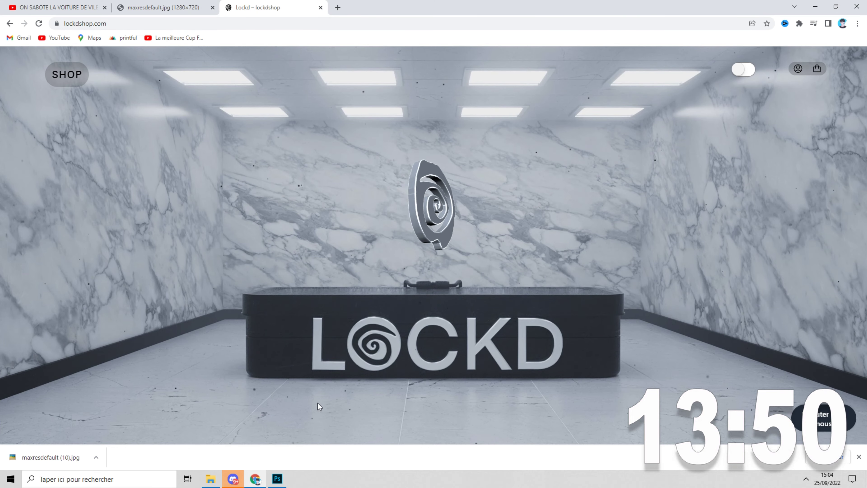
Step: Search Google Images for lockd in a new tab
key("ctrl+t")
type("lockd")
key("Return")
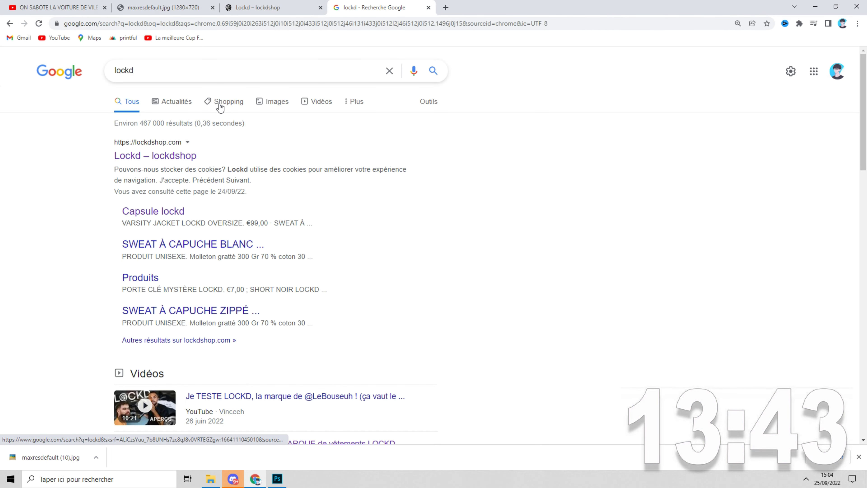
left_click(275, 101)
scroll(192, 328, "down", 2)
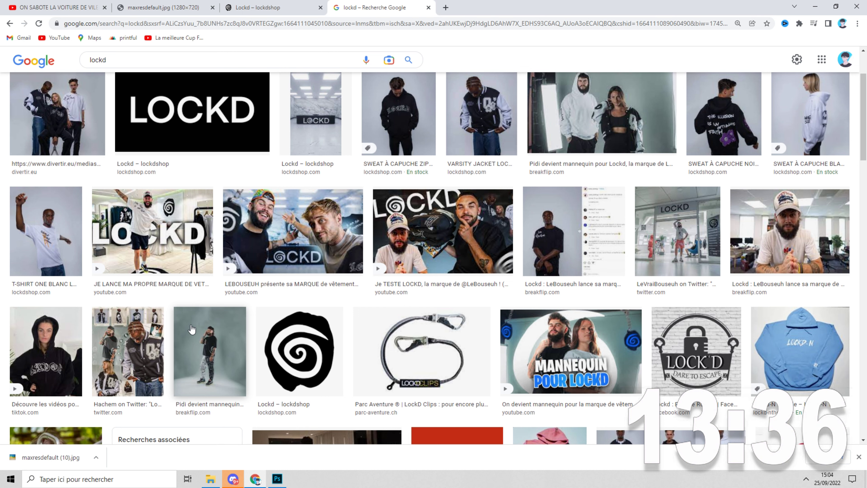
Step: Preview several Lockd image results and save a suitable YouTube thumbnail as maxresdefault (11).jpg
left_click(61, 345)
scroll(68, 245, "up", 3)
left_click(76, 209)
left_click(445, 127)
left_click(84, 141)
left_click(338, 119)
left_click(492, 232)
right_click(699, 188)
left_click(778, 283)
left_click(355, 330)
Step: Preview the black-and-white spiral Lockd logo from lockdshop.com and save the image
scroll(362, 329, "down", 3)
left_click(387, 332)
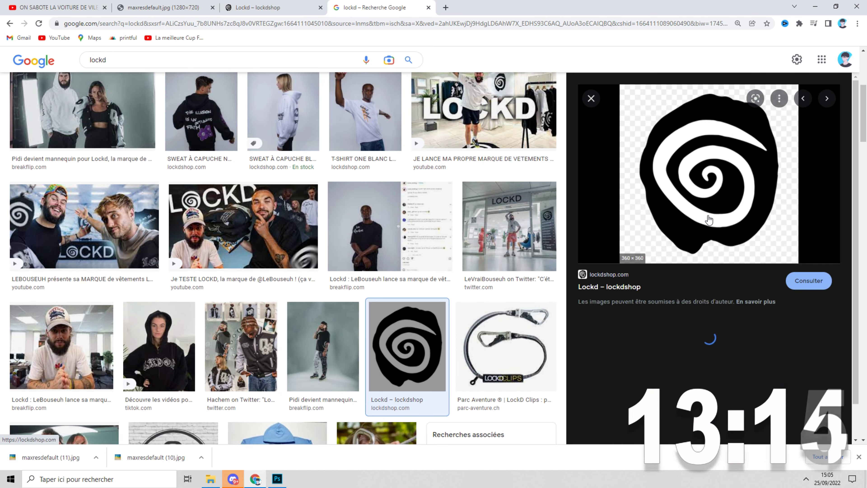
right_click(703, 171)
left_click_drag(686, 185, 614, 205)
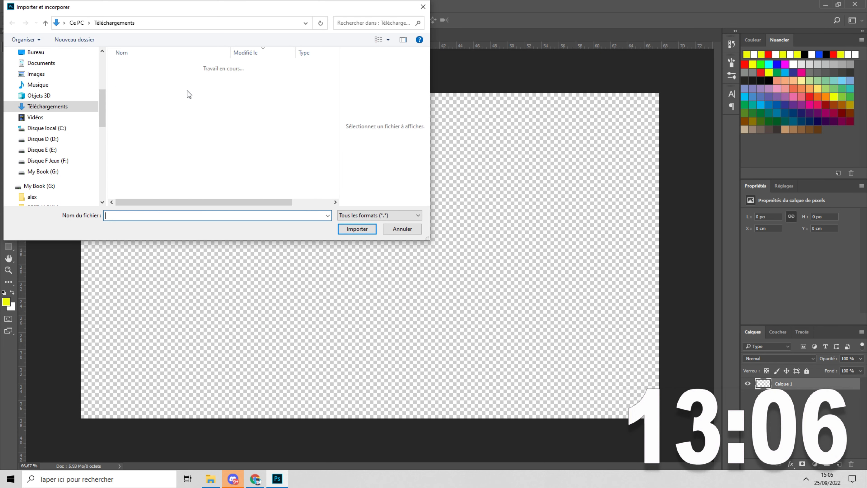
Step: Place maxresdefault (10).jpg in the Photoshop document and scale it to about 150% so it fills the canvas
left_click(172, 106)
left_click(357, 228)
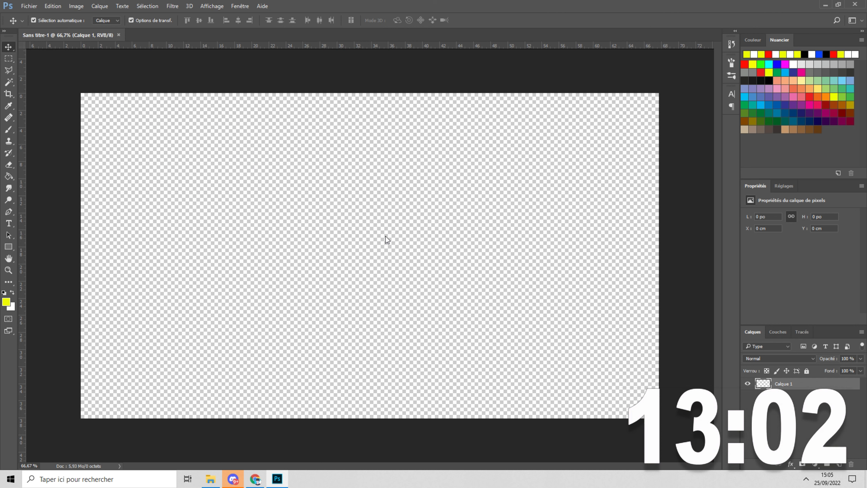
left_click_drag(362, 256, 253, 310)
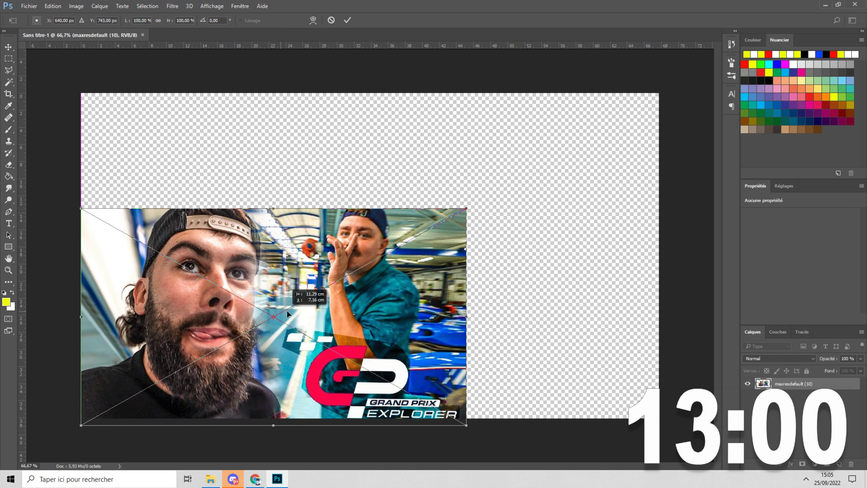
left_click_drag(467, 201, 660, 94)
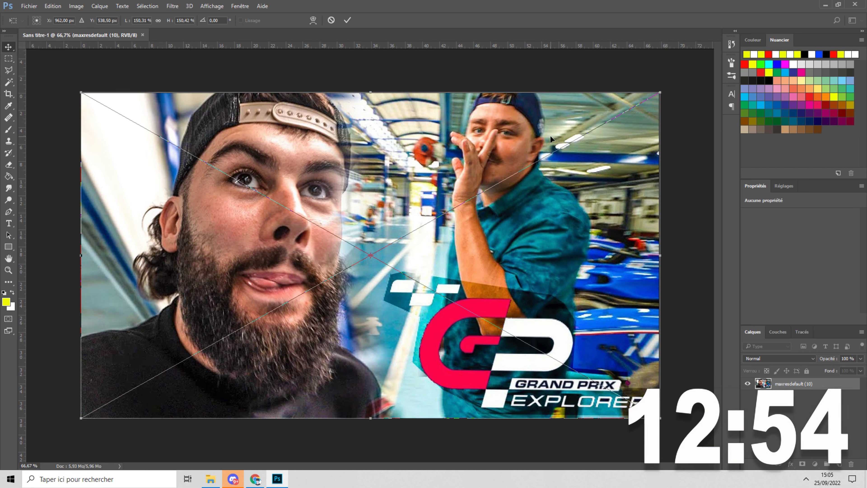
key("Return")
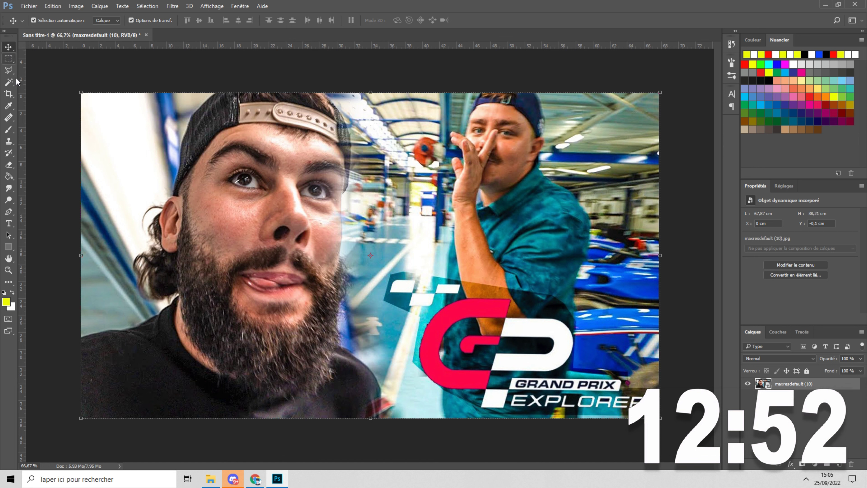
Step: In Select and Mask, select the bearded man with the cap and apply the selection as a layer mask
left_click(11, 83)
key("ctrl+alt+r")
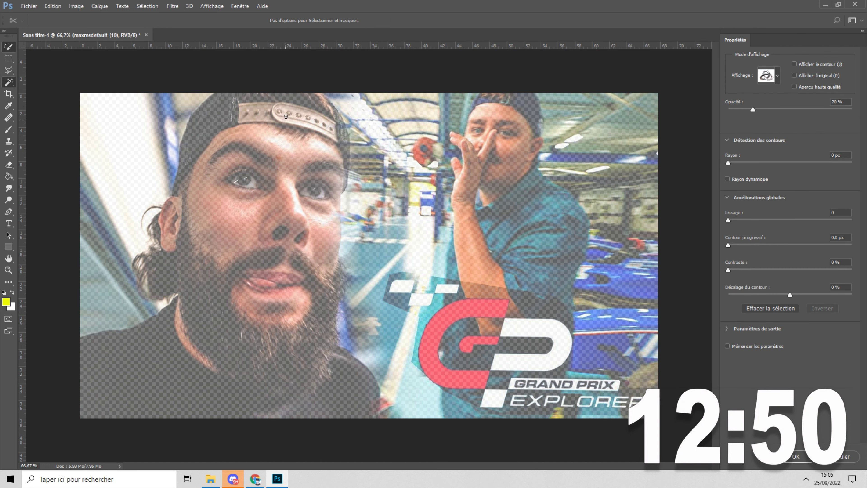
mouse_move(246, 106)
left_mouse_down()
mouse_move(225, 117)
mouse_move(211, 188)
mouse_move(155, 273)
left_mouse_up()
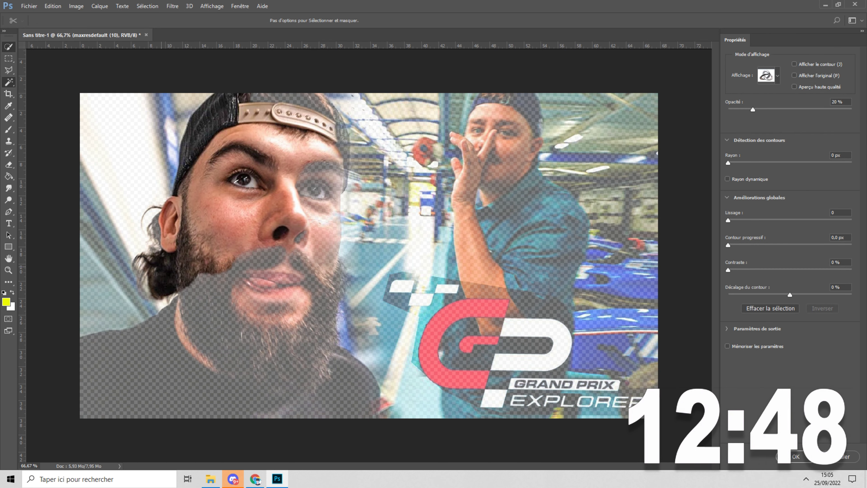
mouse_move(212, 263)
left_mouse_down()
mouse_move(173, 376)
mouse_move(243, 367)
left_mouse_up()
mouse_move(278, 301)
left_mouse_down()
mouse_move(295, 311)
mouse_move(318, 280)
left_mouse_up()
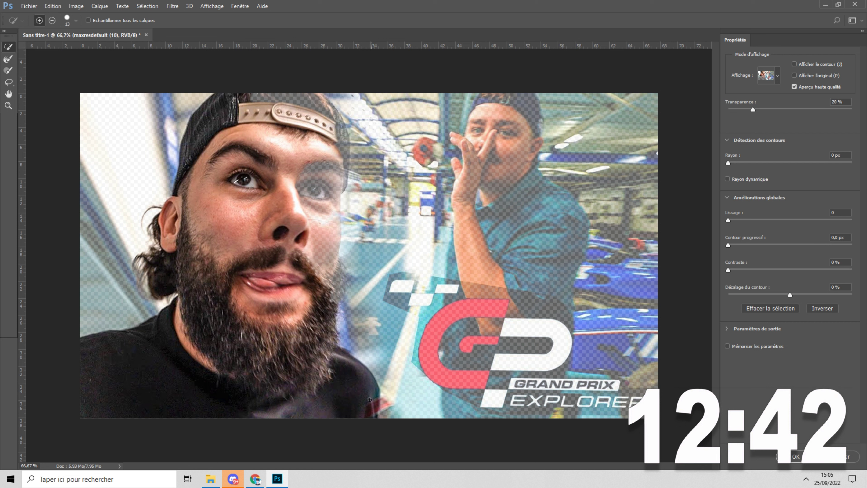
left_click_drag(322, 281, 342, 278)
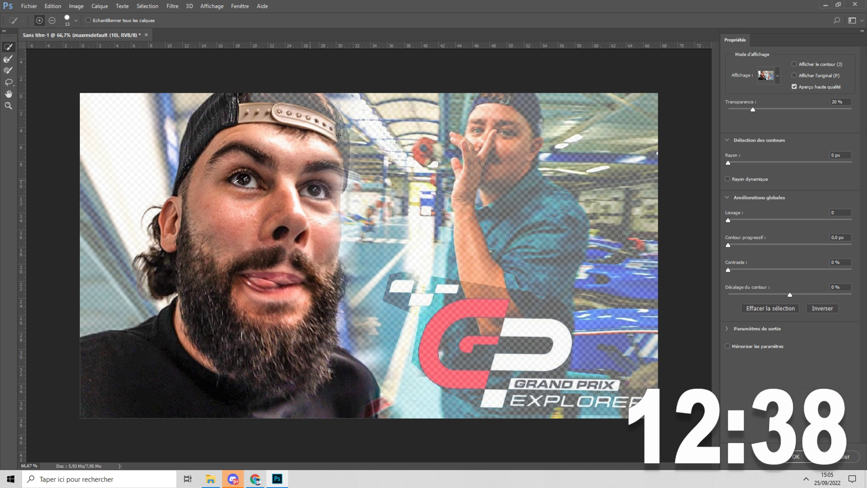
left_click(306, 103)
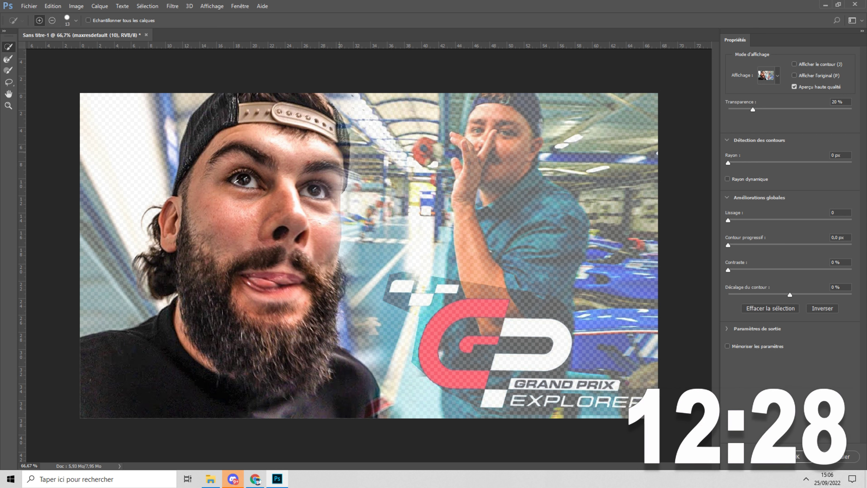
left_click(798, 456)
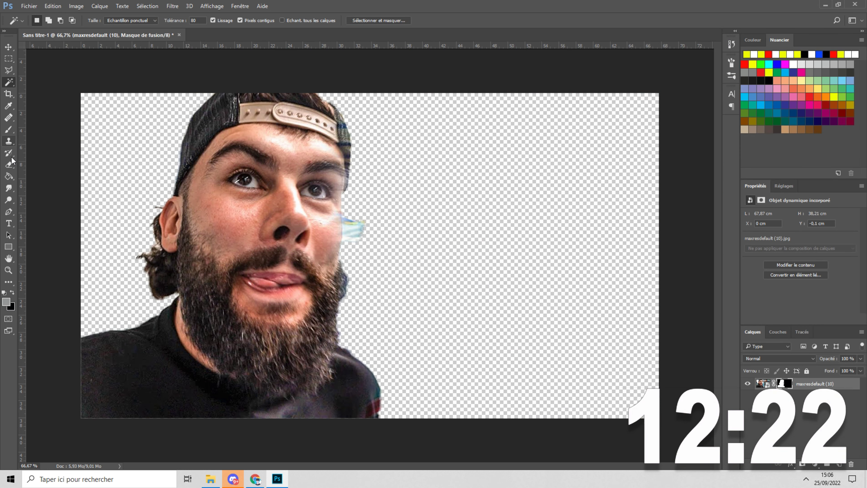
Step: Erase the leftover background patch beside the bearded man's cheek on the layer mask
left_click(9, 166)
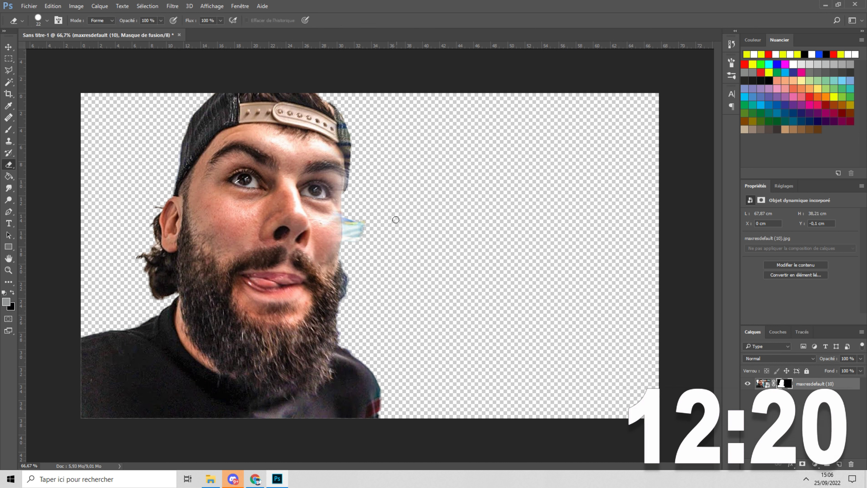
left_click_drag(354, 223, 367, 242)
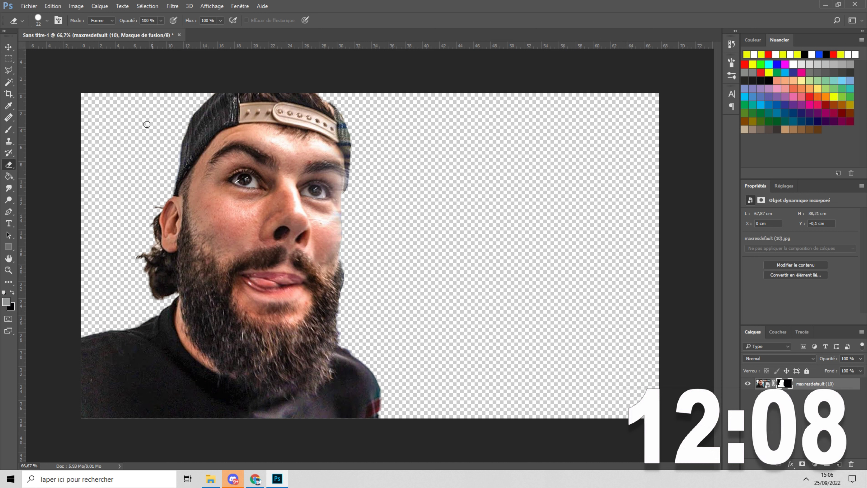
Step: Shift the bearded man's layer slightly and enlarge it to about 68.1 × 38.3 cm to cover the canvas edges
left_click(10, 45)
left_click_drag(174, 243, 172, 244)
left_click(370, 93)
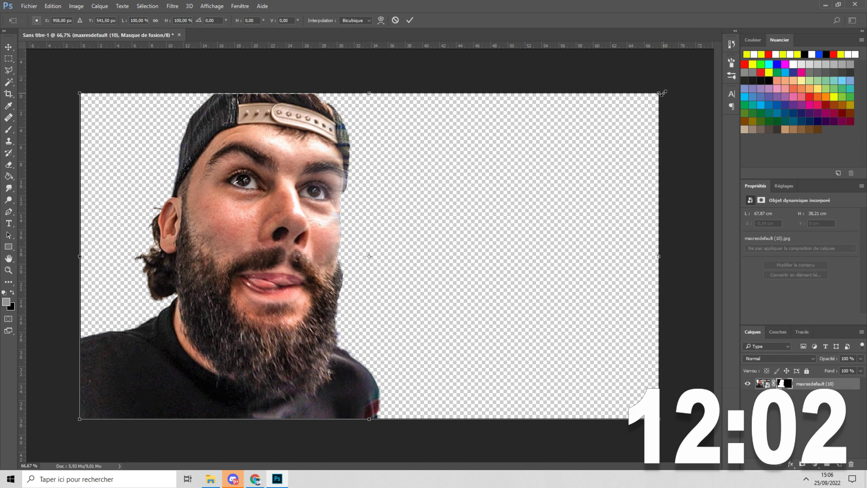
left_click_drag(663, 93, 665, 92)
key("Return")
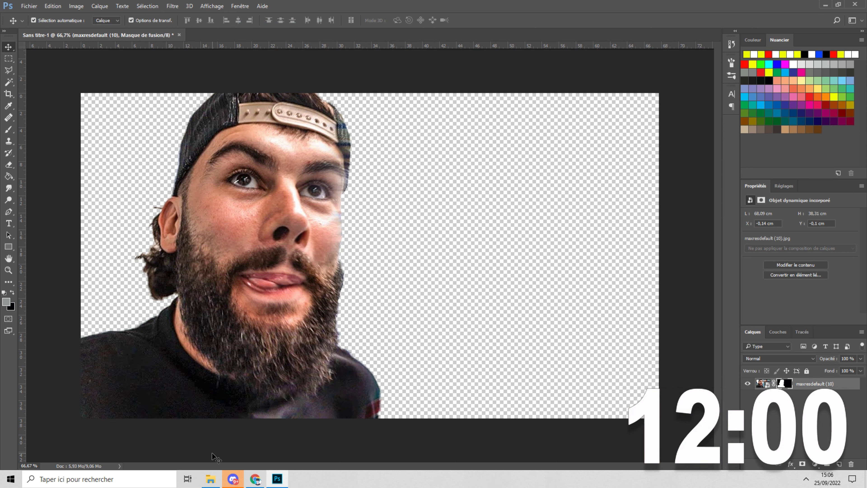
left_click(212, 453)
Step: Place locks_360x.png in the document and shrink the spiral logo near the man's shoulder
left_click(29, 6)
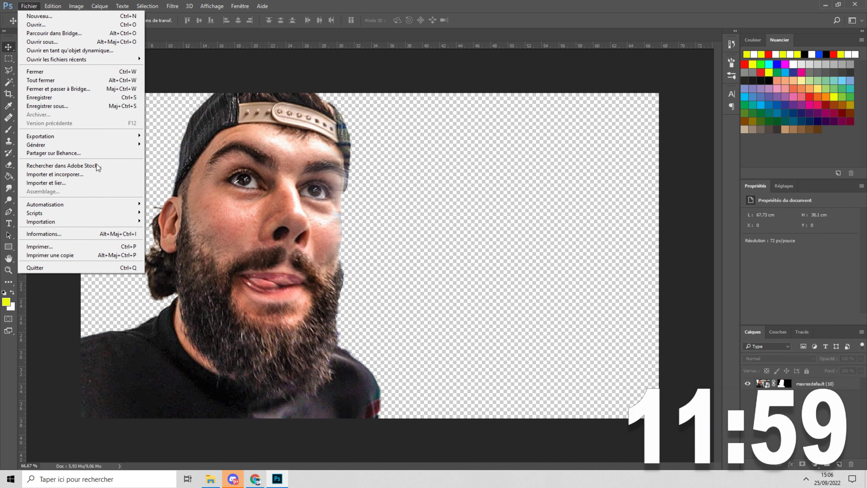
left_click(70, 176)
left_click(209, 88)
left_click(207, 79)
left_click(364, 230)
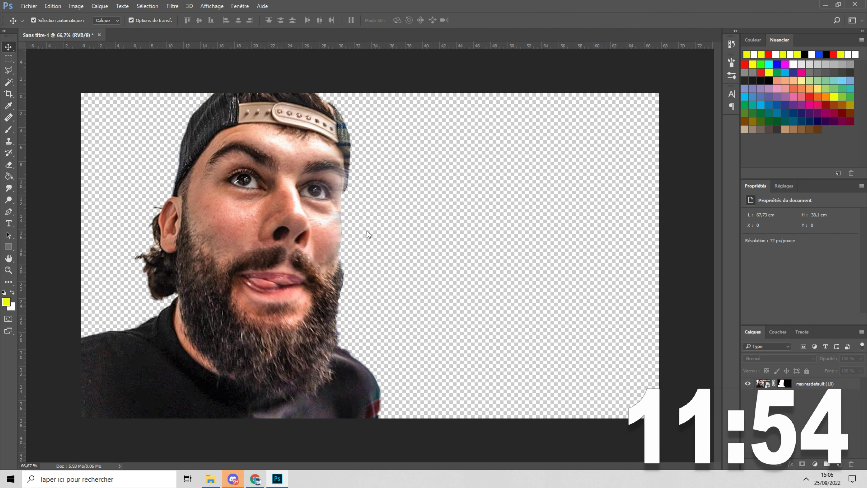
left_click_drag(381, 244, 403, 419)
left_click_drag(451, 342, 443, 334)
key("Return")
Step: Move the spiral logo layer beneath the bearded man and tuck it behind his shoulder, about 12 × 13.9 cm in size
left_click_drag(796, 384, 795, 401)
left_click_drag(491, 400, 496, 387)
left_click_drag(448, 355, 442, 347)
key("Return")
Step: Examine the previews of the downloaded images in the place-embedded dialog to find a suitable background picture
left_click(35, 5)
left_click(34, 3)
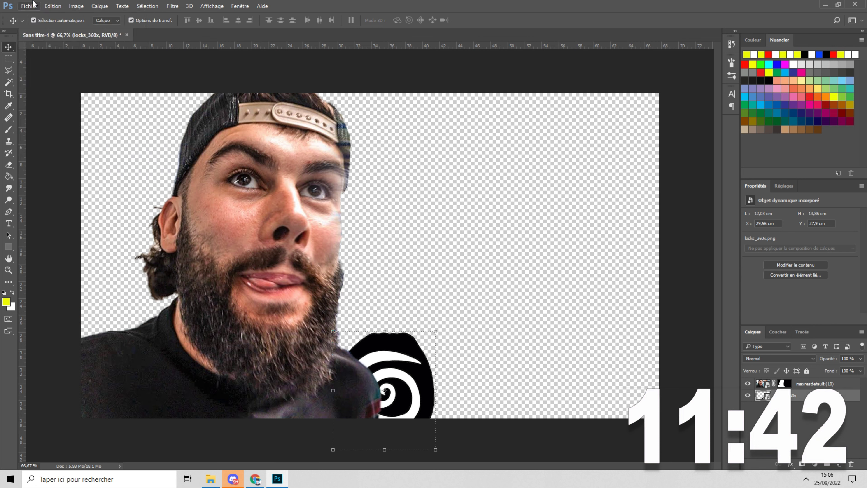
left_click(29, 6)
left_click(68, 177)
left_click(186, 107)
left_click(170, 118)
left_click(166, 128)
left_click(170, 81)
left_click(169, 89)
left_click(169, 106)
left_click(169, 114)
left_click(170, 111)
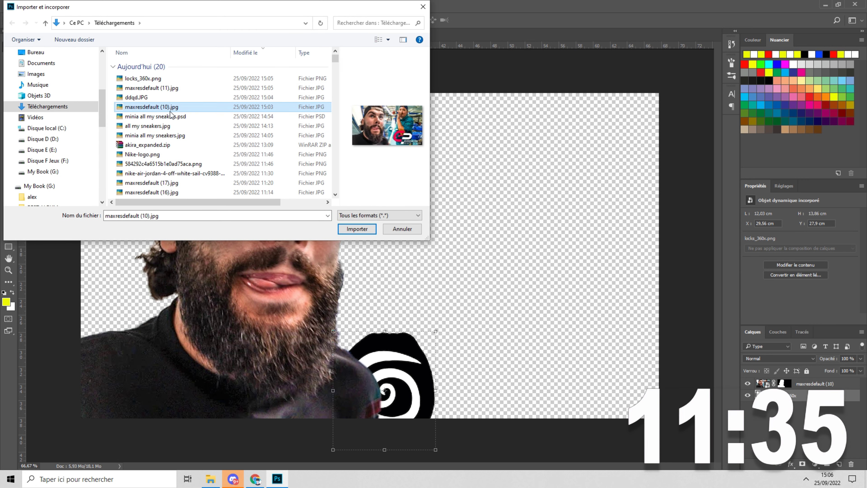
key("Up")
key("Up")
key("Up")
key("Down")
key("Down")
key("Down")
key("Down")
key("Down")
scroll(165, 152, "down", 1)
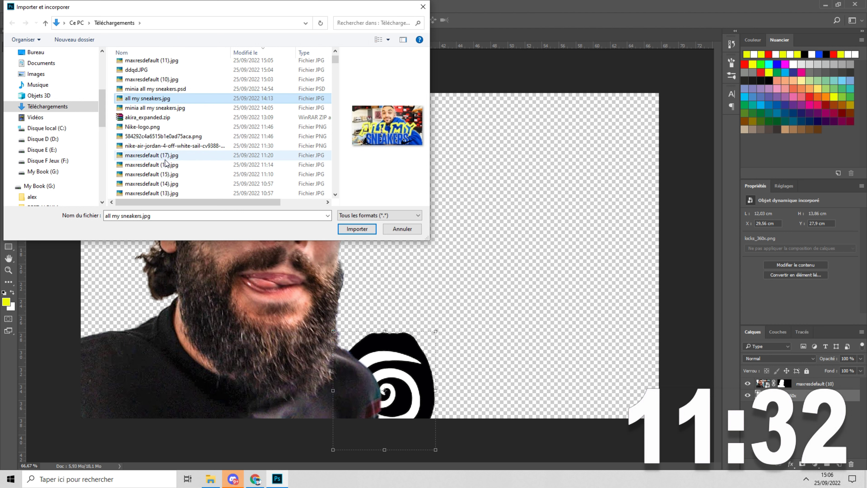
scroll(165, 151, "down", 1)
left_click(174, 166)
scroll(174, 161, "down", 2)
left_click(178, 131)
left_click(179, 123)
left_click(180, 114)
left_click(179, 105)
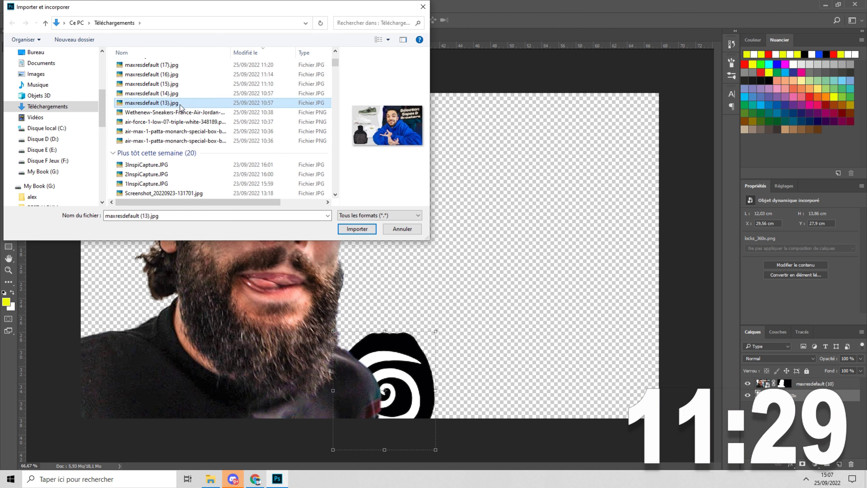
key("Up")
key("Up")
key("Up")
key("Up")
key("Up")
key("Up")
key("Up")
scroll(183, 103, "up", 1)
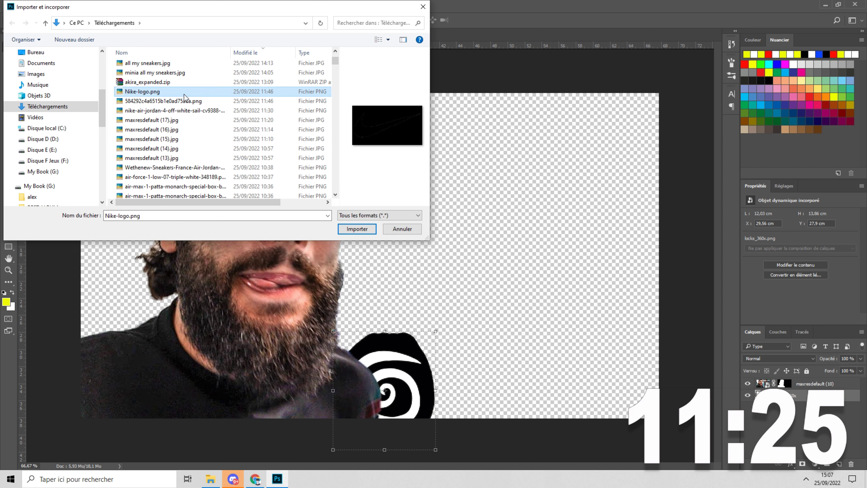
Step: Place ddqd.JPG behind the bearded man and enlarge it to about 90.6 × 42 cm, with its wall logo beside his head
key("Up")
key("Up")
key("Up")
key("Up")
key("Up")
key("Up")
scroll(184, 97, "up", 2)
left_click(356, 230)
left_click_drag(260, 302, 129, 432)
left_click_drag(434, 294, 817, 116)
left_click_drag(562, 264, 203, 237)
key("Return")
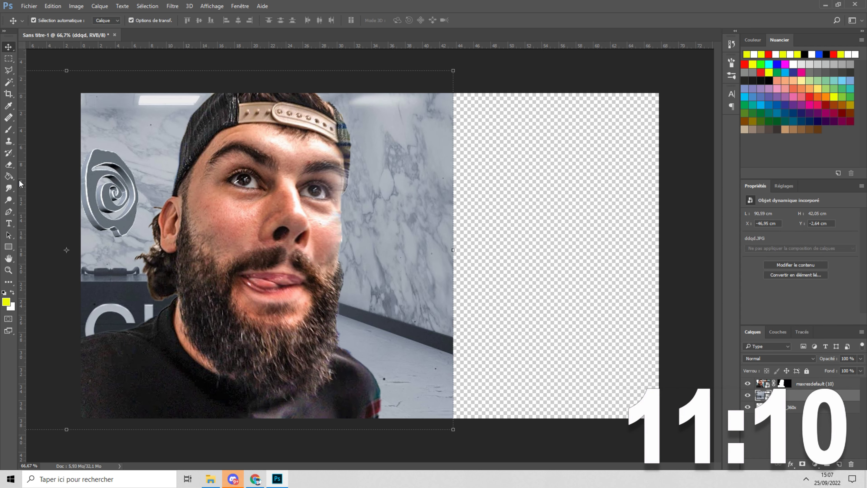
Step: Rasterize the ddqd layer and erase its marble wall to the right of the man with a 150 px eraser
left_click(9, 165)
left_click(476, 207)
left_click(414, 191)
left_click_drag(408, 207, 417, 253)
left_click(47, 21)
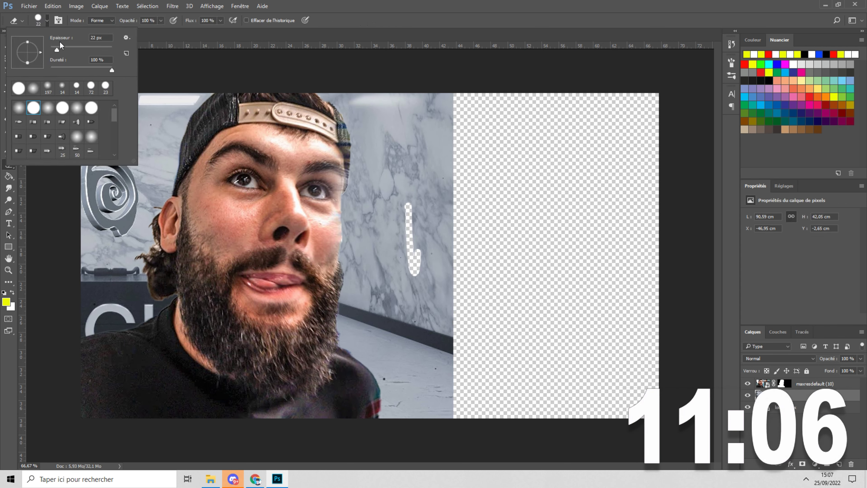
mouse_move(425, 199)
left_mouse_down()
mouse_move(346, 457)
mouse_move(364, 215)
mouse_move(358, 84)
mouse_move(389, 102)
mouse_move(394, 236)
left_mouse_up()
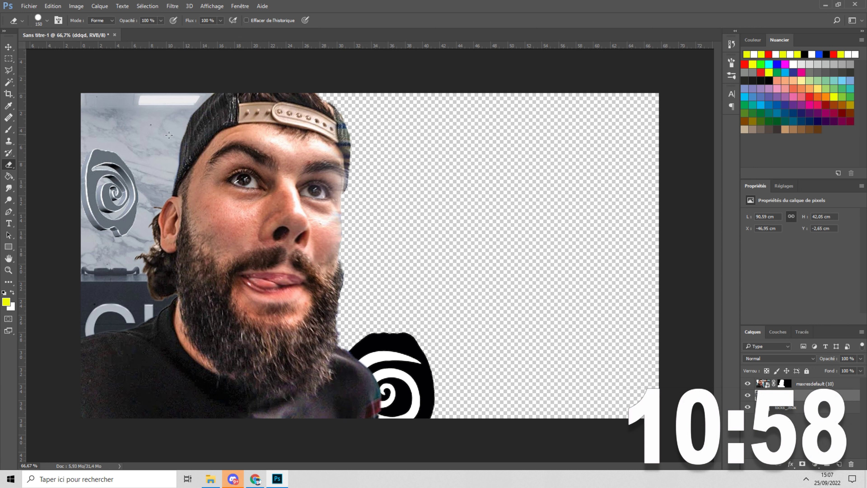
Step: Nudge the marble background right and down, and erase its leftover pixels beyond the man
left_click(9, 46)
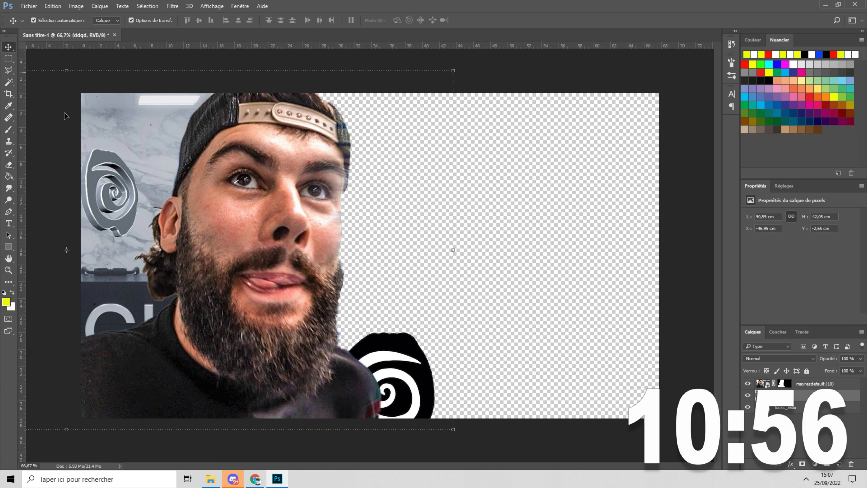
mouse_move(122, 231)
left_mouse_down()
mouse_move(129, 235)
mouse_move(116, 240)
mouse_move(134, 248)
mouse_move(127, 252)
mouse_move(127, 226)
mouse_move(134, 233)
left_mouse_up()
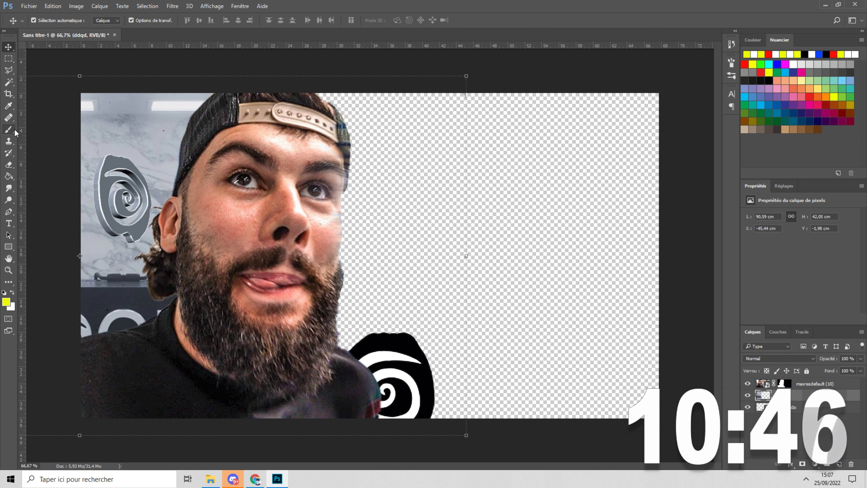
left_click(8, 165)
left_click_drag(492, 92, 499, 91)
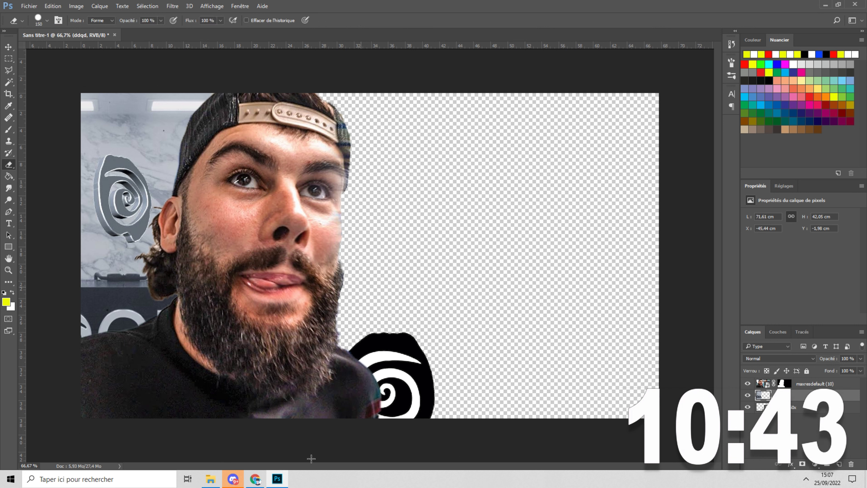
Step: Place maxresdefault (11).jpg, scale it to about 205%, and position it with the wall logo to the right of the man
left_click(8, 46)
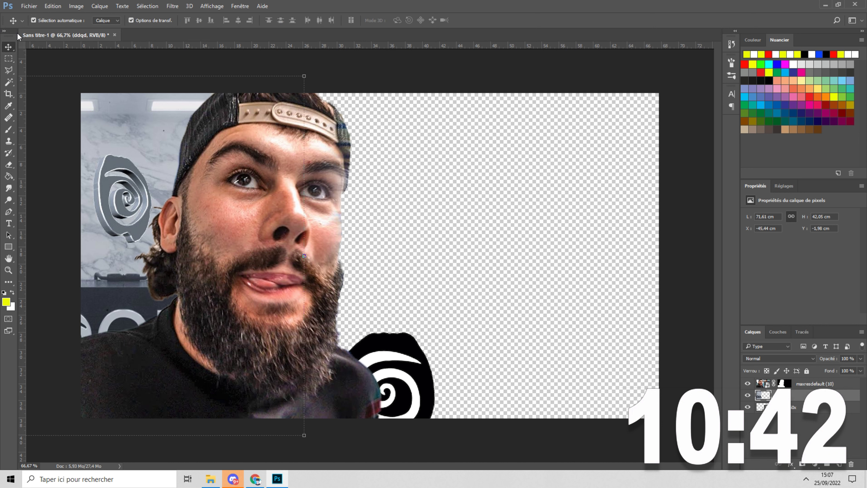
left_click(29, 6)
left_click(73, 174)
left_click(173, 79)
left_click(173, 97)
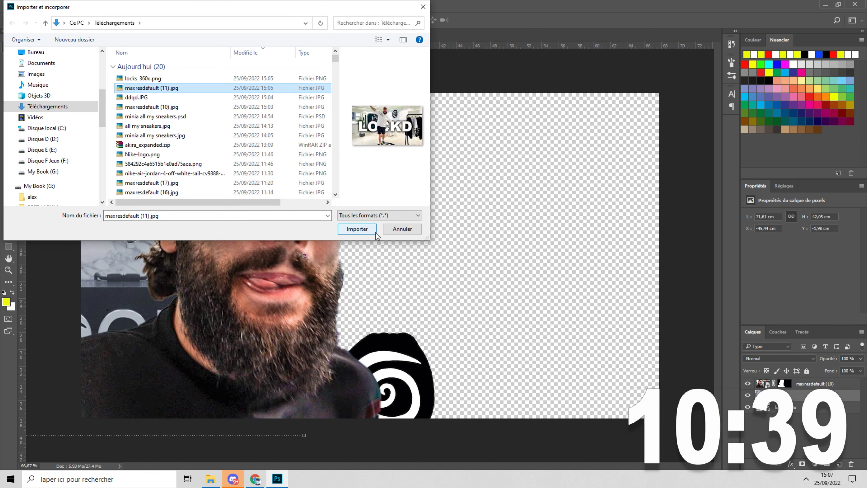
left_click(357, 228)
left_click_drag(375, 266, 310, 411)
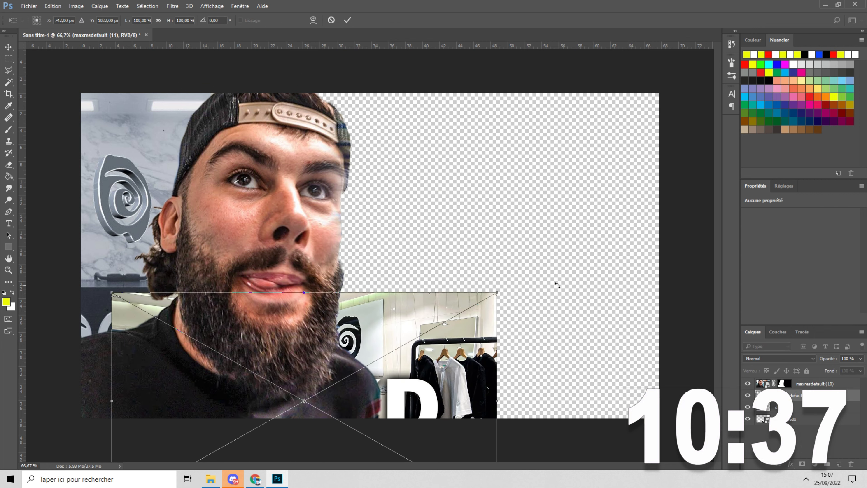
left_click_drag(497, 291, 836, 29)
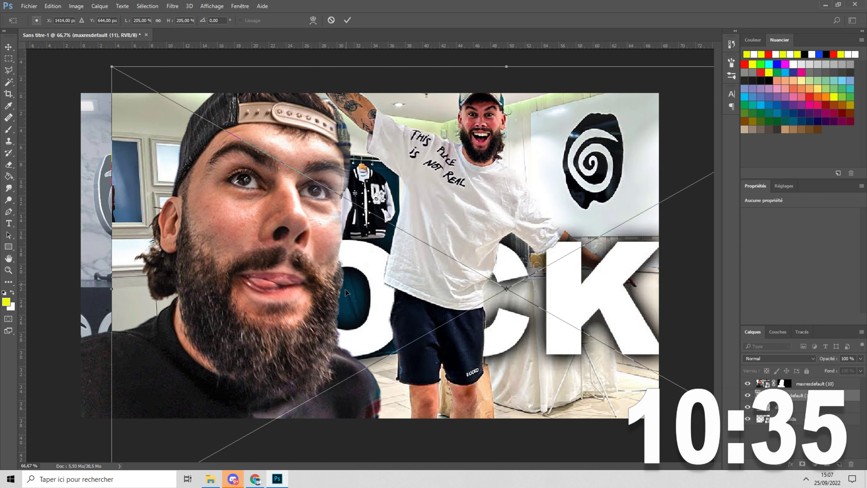
left_click_drag(372, 268, 175, 313)
key("Return")
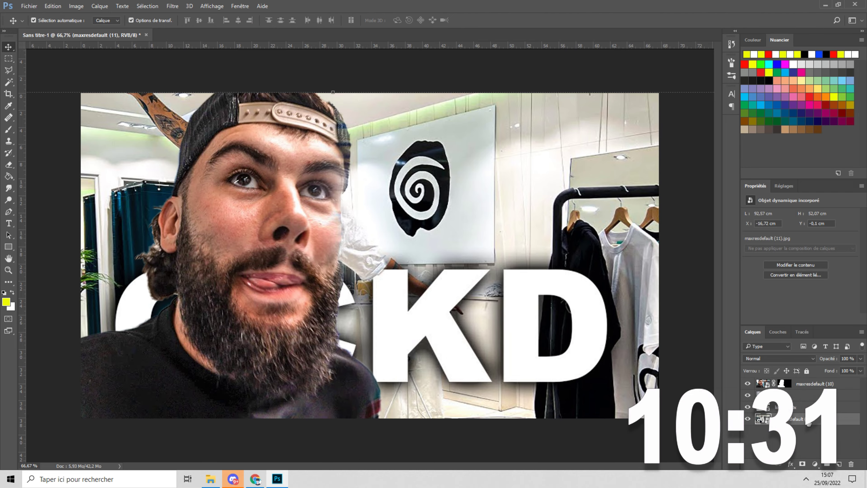
Step: Move the shop photo to the bottom of the layer stack and resize it to about 79 × 44.4 cm
left_click_drag(806, 419, 806, 422)
left_click(802, 441)
left_click(502, 215)
left_click_drag(505, 219, 260, 249)
left_click_drag(484, 121, 293, 238)
left_click_drag(123, 309, 456, 165)
left_click_drag(574, 266, 642, 301)
left_click_drag(693, 121, 801, 60)
left_click_drag(535, 218, 389, 254)
left_click_drag(652, 100, 614, 121)
left_click_drag(484, 227, 590, 183)
key("Return")
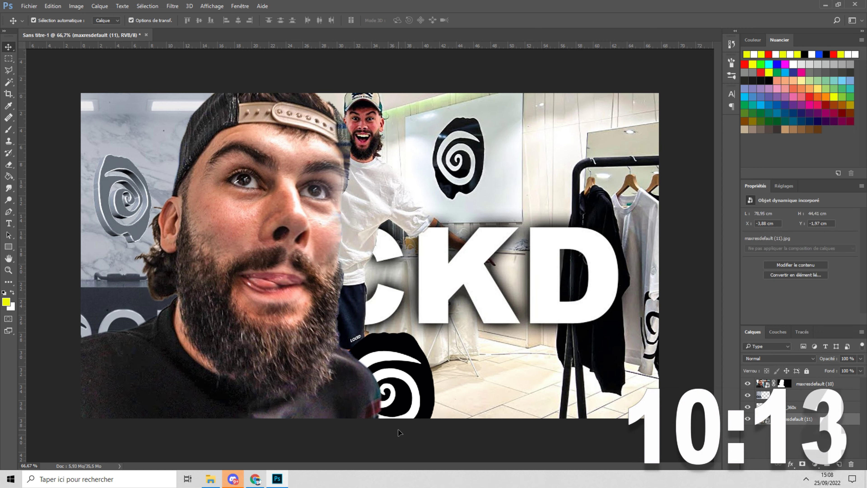
Step: Shift the shop photo left and transform it so it fills the canvas up to the right edge
left_click_drag(500, 296, 443, 294)
key("ctrl+t")
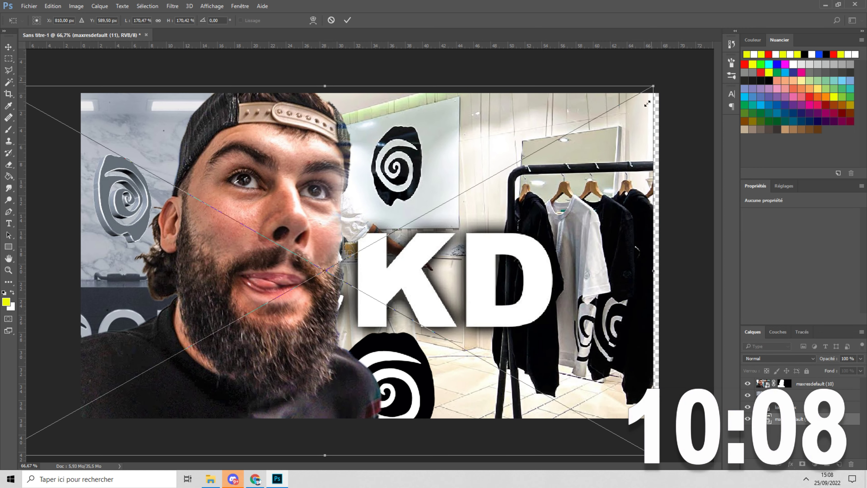
left_click_drag(647, 103, 656, 99)
key("Return")
Step: Duplicate the spiral logo layer and move the copy to the canvas's upper-right corner
left_click(384, 391)
right_click(796, 406)
left_click(662, 51)
key("Return")
left_click_drag(384, 392, 659, 129)
left_click(29, 6)
left_click(29, 6)
left_click(29, 5)
left_click(55, 184)
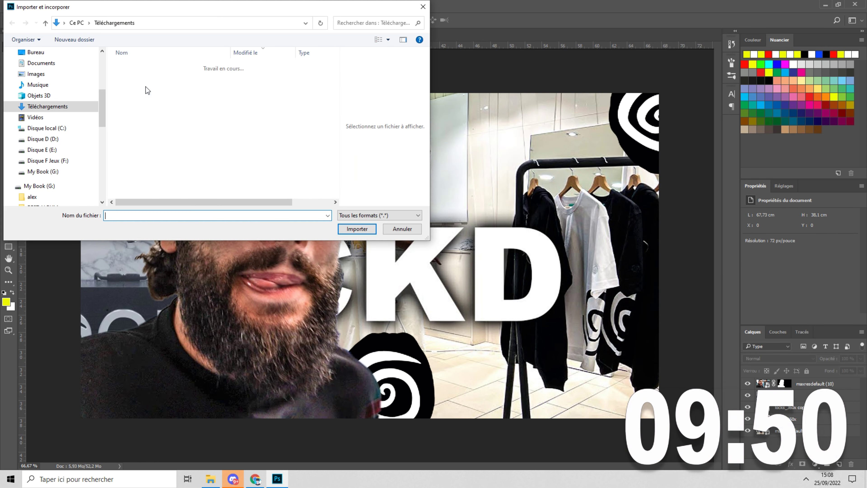
left_click(146, 87)
left_click(145, 98)
left_click(145, 106)
left_click(150, 98)
left_click(159, 88)
left_click(160, 79)
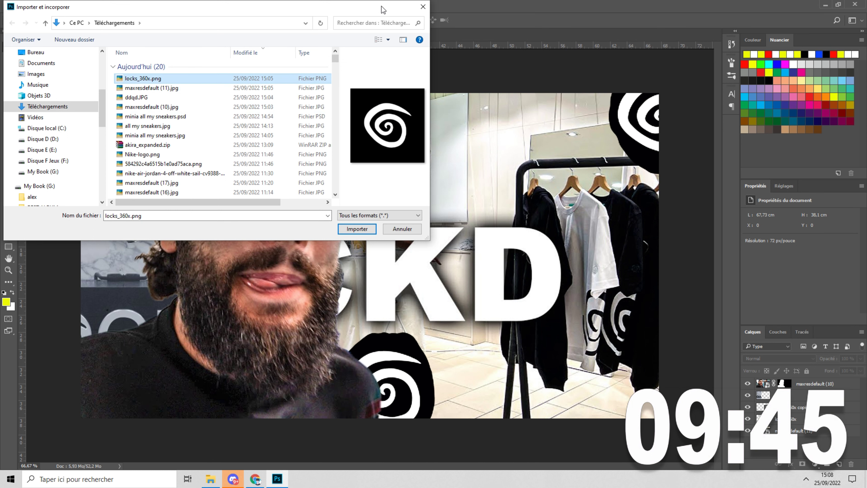
left_click(423, 7)
Step: Apply a 4 px white stroke, an outer glow and a drop shadow to the bearded man's layer
left_click(815, 384)
left_click(790, 464)
left_click(800, 356)
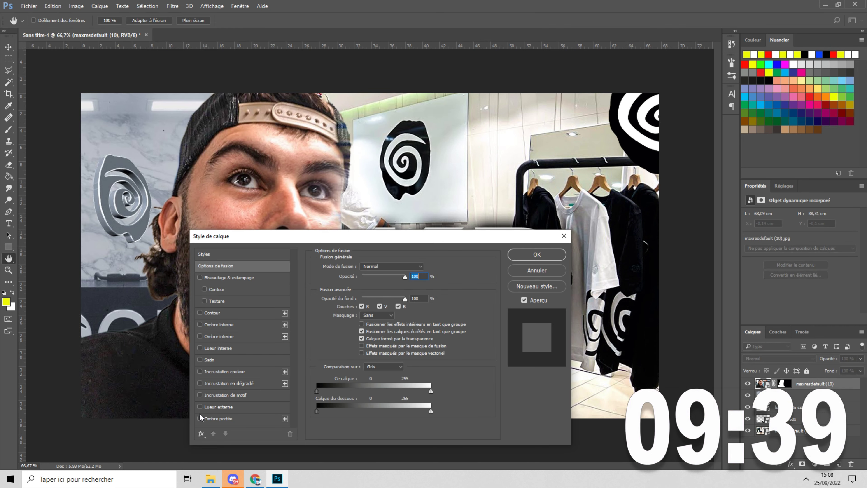
left_click(200, 418)
left_click(201, 407)
left_click(200, 313)
left_click(201, 372)
left_click(199, 372)
left_click(200, 313)
left_click(200, 418)
left_click(200, 407)
left_click(200, 406)
left_click(200, 312)
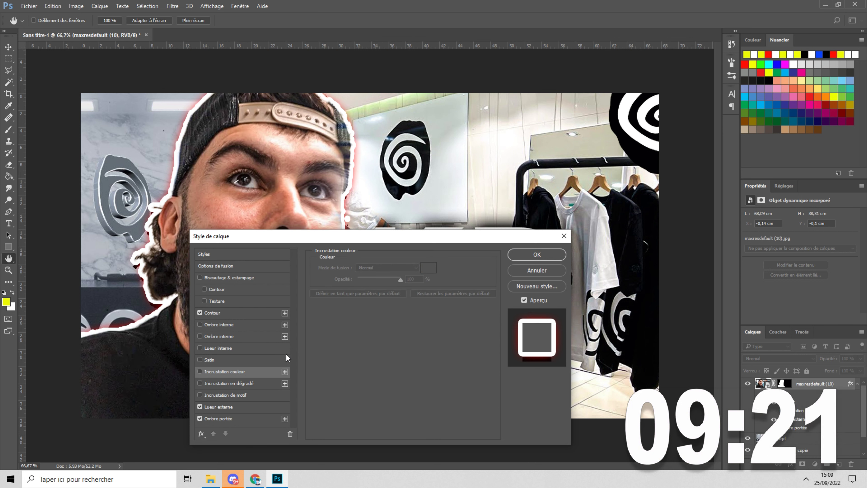
left_click(212, 313)
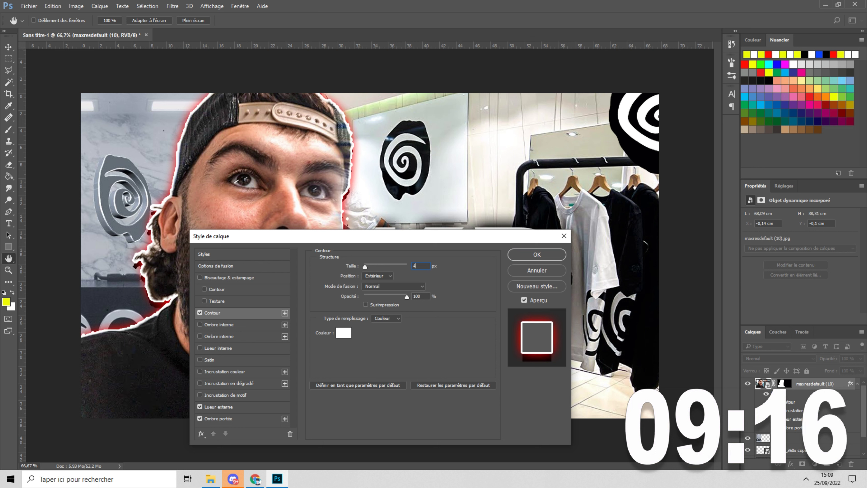
Step: Turn off the man's drop shadow and change the outer glow colour to white (#ffffff)
left_click(199, 417)
left_click(217, 407)
left_click(342, 300)
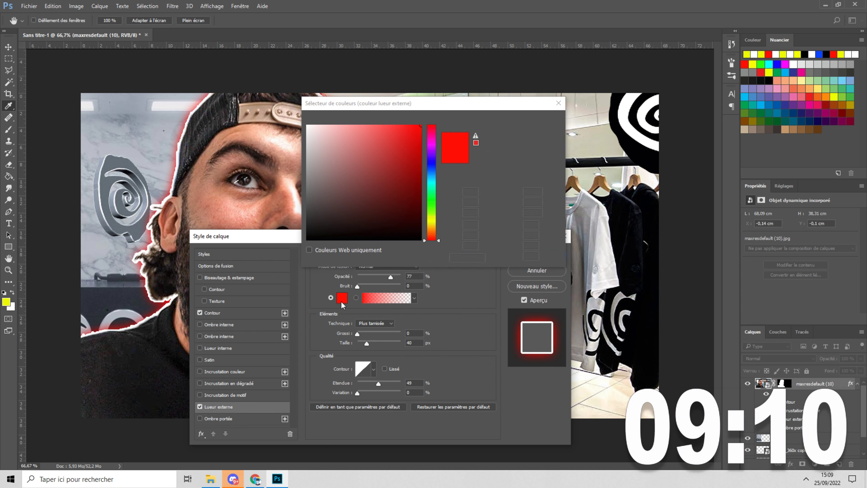
left_click_drag(341, 150, 306, 125)
left_click(431, 221)
left_click_drag(406, 140, 599, 30)
left_click_drag(432, 222, 431, 240)
left_click_drag(406, 140, 545, 10)
left_click(637, 238)
left_click_drag(325, 140, 307, 125)
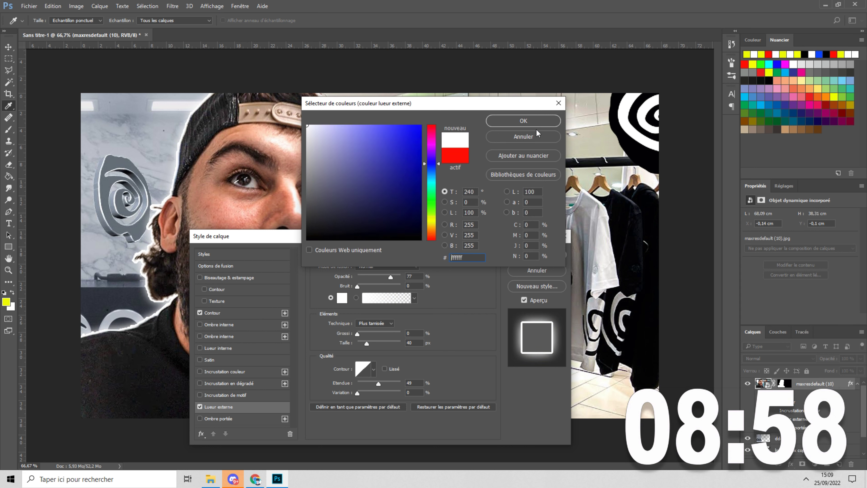
left_click(532, 122)
Step: Try the red colour overlay on the man, switch it off again, and re-enable the drop shadow
left_click(199, 372)
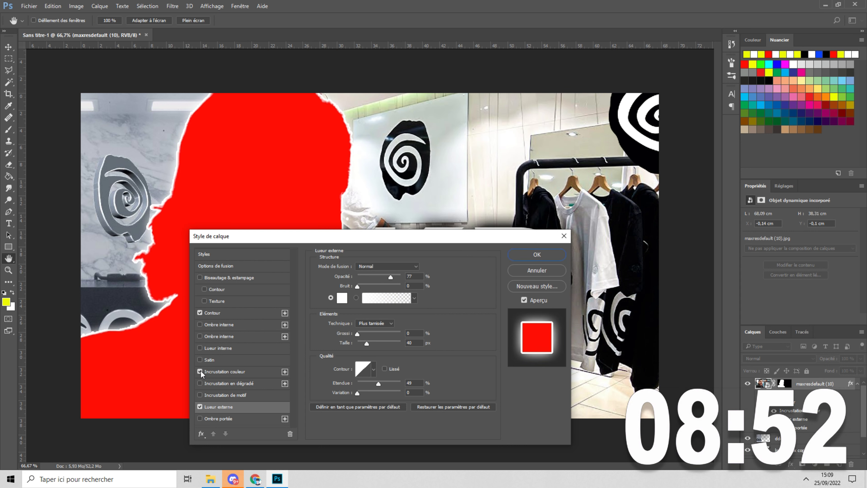
left_click(199, 371)
left_click(200, 418)
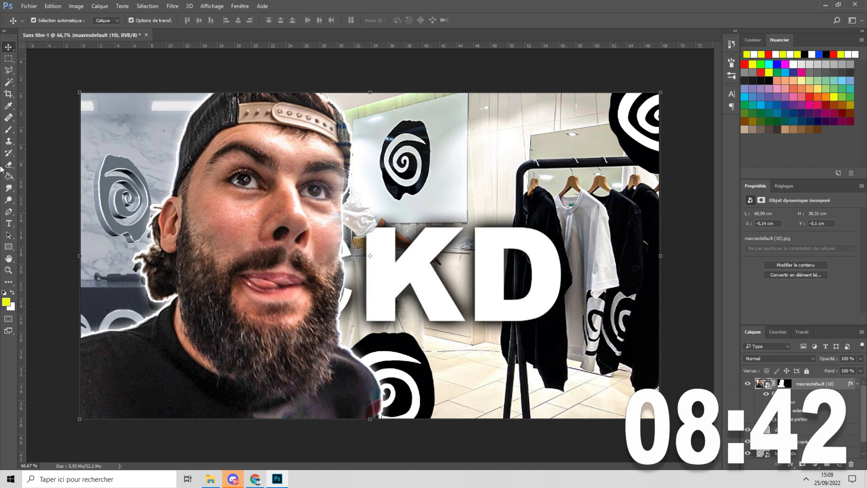
Step: Rasterize the bearded man's smart object layer so it can be edited with the Eraser
key("e")
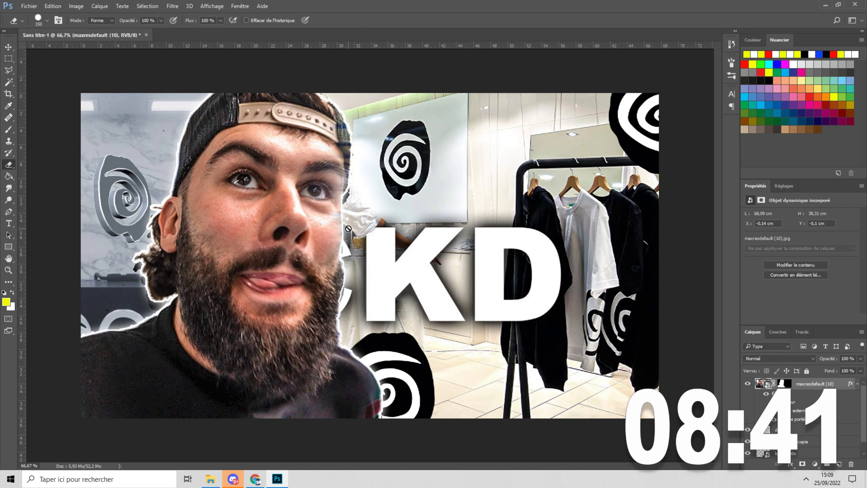
left_click(395, 200)
key("Return")
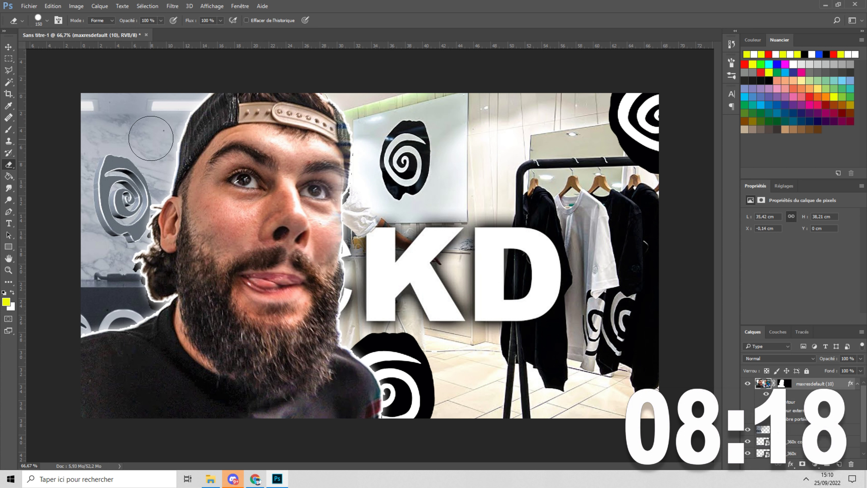
left_click(8, 47)
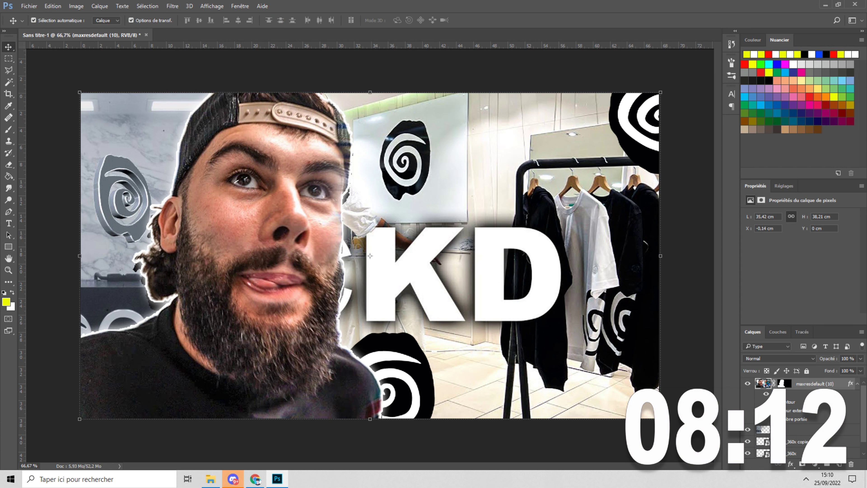
Step: Reduce the bearded man's drop shadow distance to about 9 px, raise its size slightly, and compare the composition with his layer hidden
left_click(790, 464)
left_click(817, 353)
left_click(225, 419)
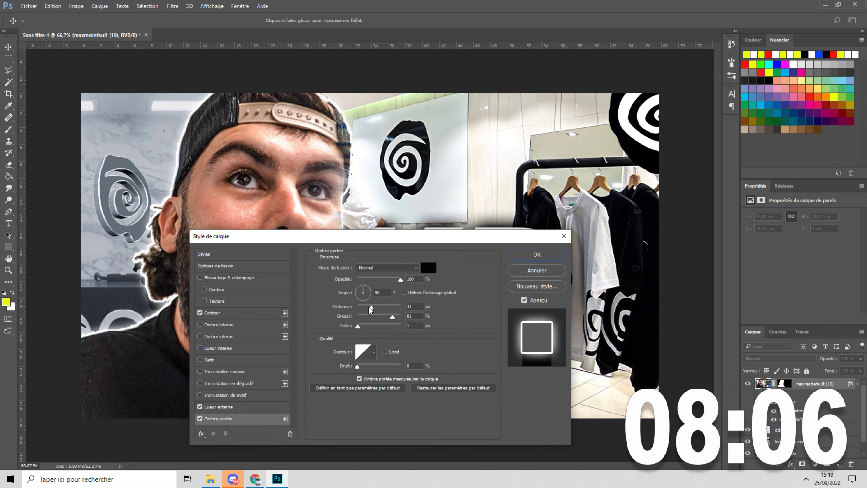
left_click_drag(371, 307, 370, 308)
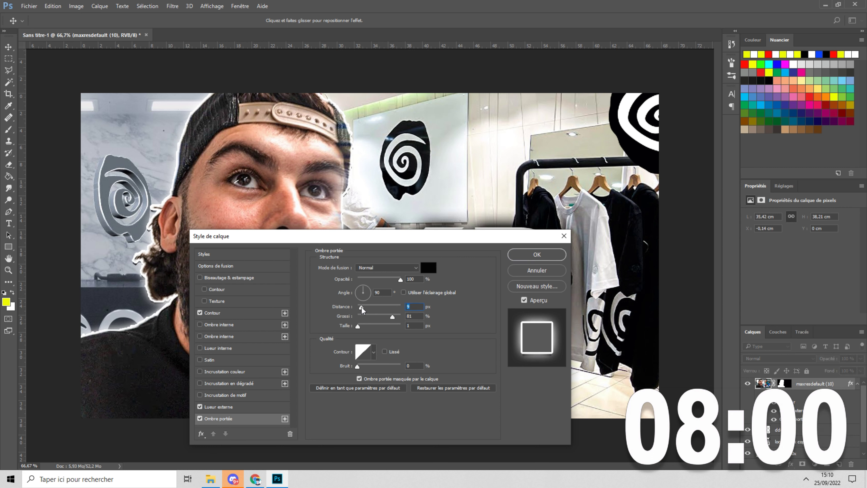
left_click_drag(357, 327, 361, 328)
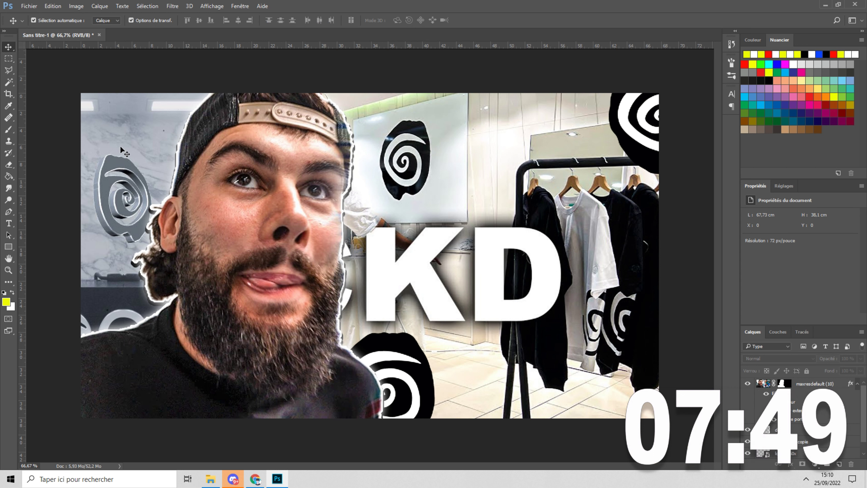
left_click(747, 383)
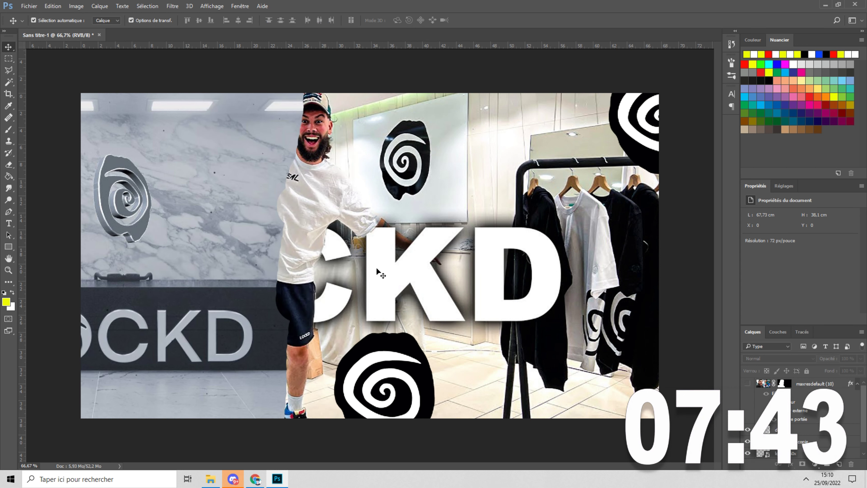
left_click(747, 383)
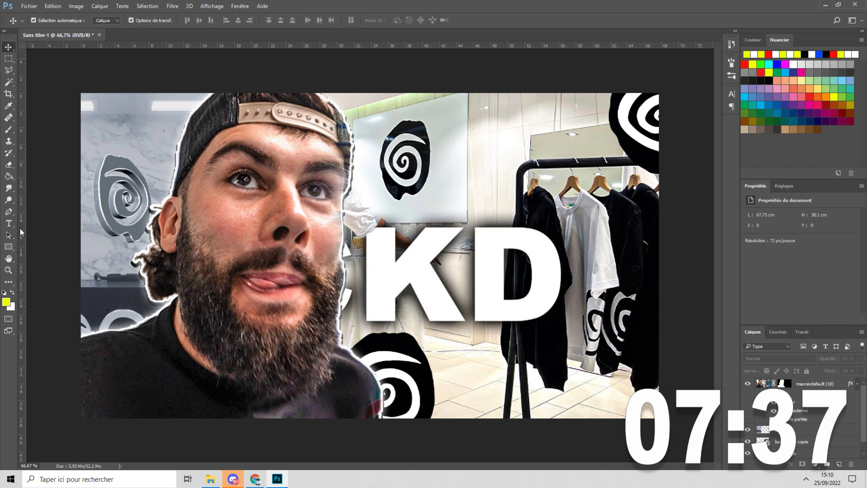
Step: Add the yellow text "revenue" in Heroes Legend Hollow at 251.79 pt and move it across the man's face
left_click(9, 223)
left_click(407, 251)
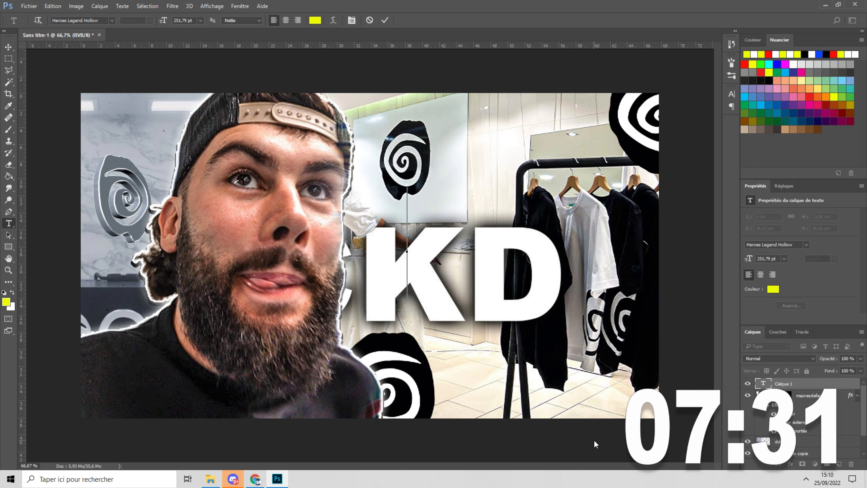
type("RE")
key("BackSpace")
key("BackSpace")
type("RE")
key("BackSpace")
key("BackSpace")
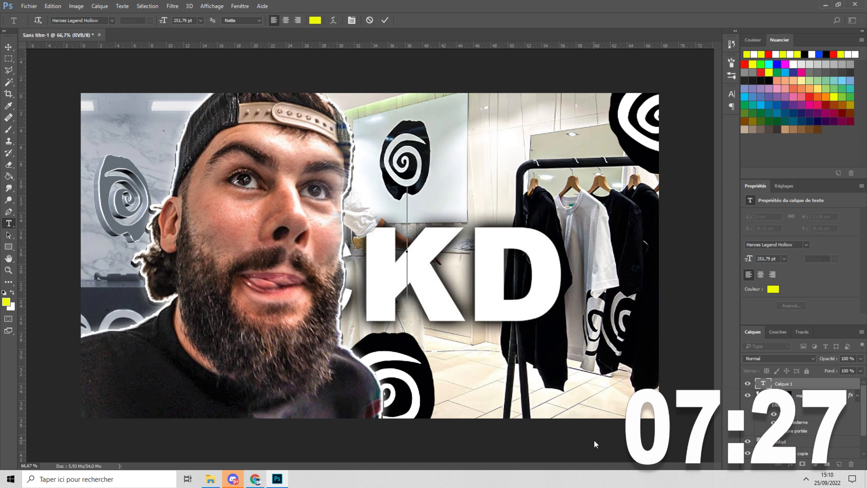
type("RE")
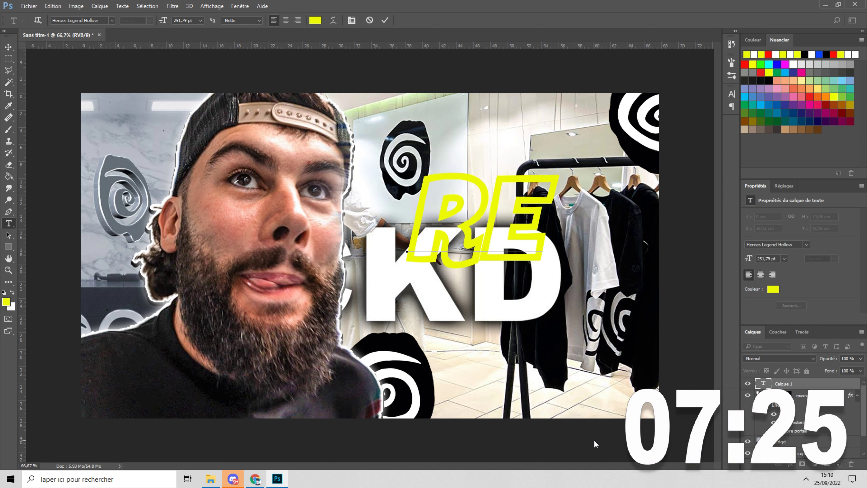
type("VI")
key("ctrl+Return")
key("v")
left_click_drag(480, 237, 85, 291)
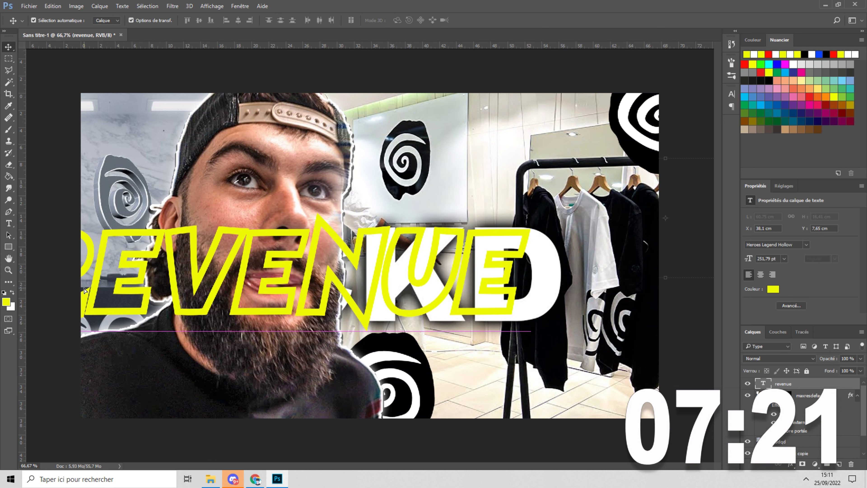
Step: Replace the wording of the yellow text with "REVENUES" in capitals
left_click(482, 333)
type("w")
key("BackSpace")
type("s")
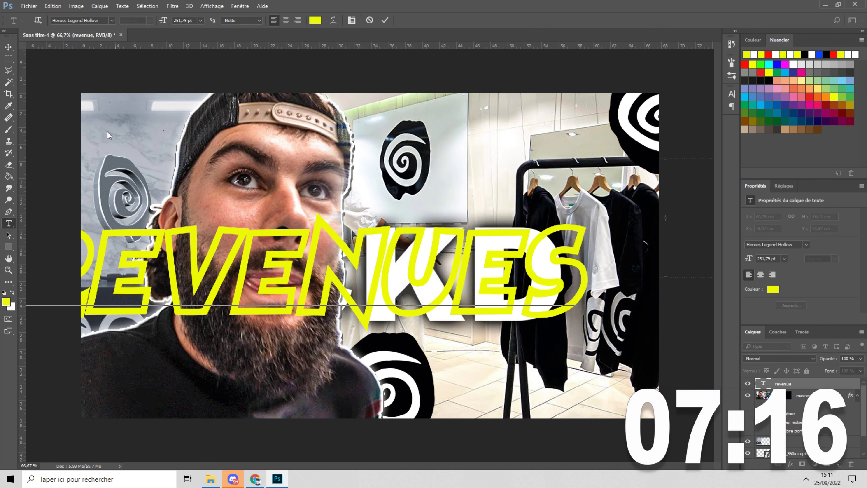
key("BackSpace")
key("BackSpace")
key("BackSpace")
key("BackSpace")
key("BackSpace")
key("BackSpace")
key("BackSpace")
key("BackSpace")
type("RE")
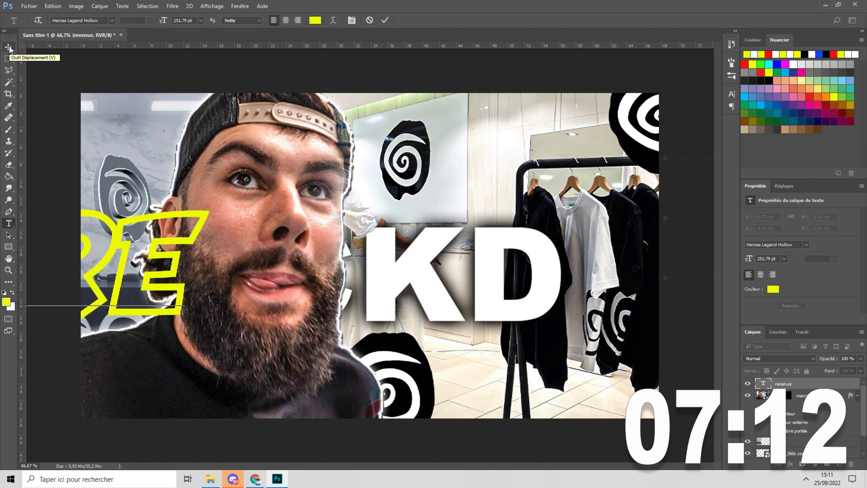
type("VENUES")
left_click(8, 48)
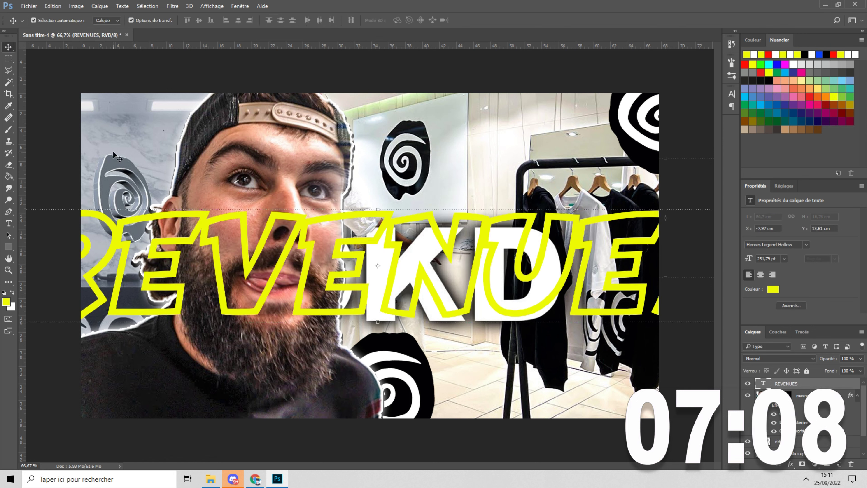
Step: Scale the REVENUES text down to 162.08 pt and position it across the middle of the thumbnail
left_click_drag(84, 216, 332, 244)
left_click_drag(263, 236, 509, 309)
left_click_drag(611, 337, 220, 270)
left_click_drag(433, 291, 493, 300)
key("Return")
Step: Change the REVENUES font to Akira Expanded and stretch the text to 134.90% width and 241.80% height
left_click(9, 223)
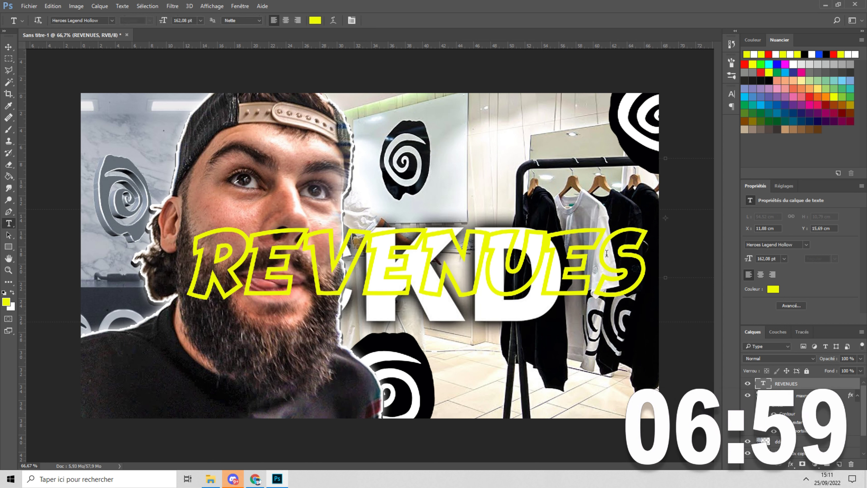
double_click(215, 269)
left_click(111, 20)
left_click(123, 54)
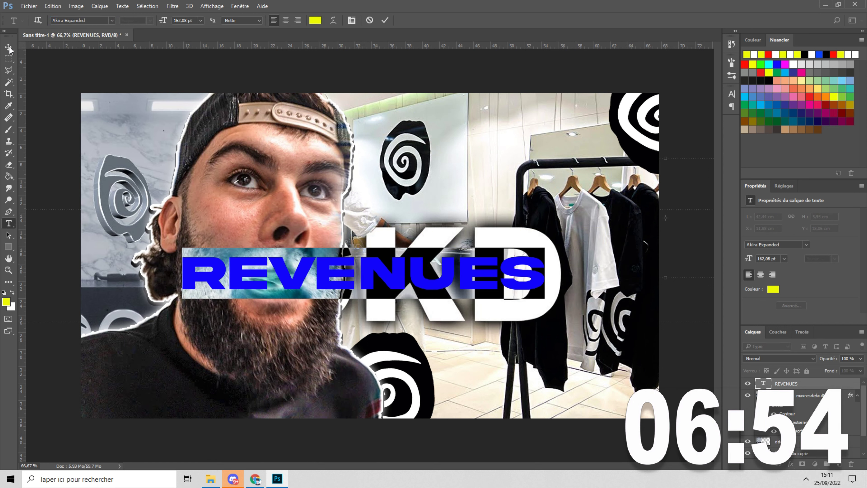
left_click(9, 47)
left_click(544, 256)
left_click_drag(546, 247, 671, 227)
left_click_drag(443, 229, 443, 173)
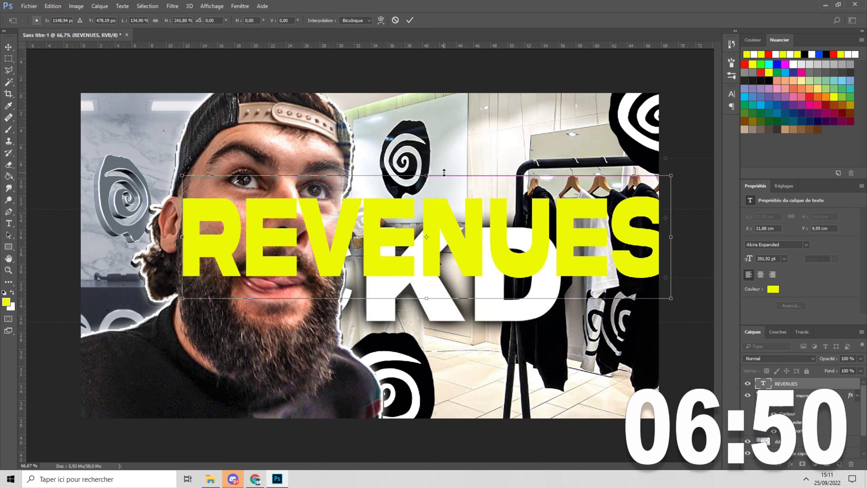
key("Return")
Step: Hide the stretched REVENUES text and add a new yellow text reading "REVENUES"
left_click(748, 384)
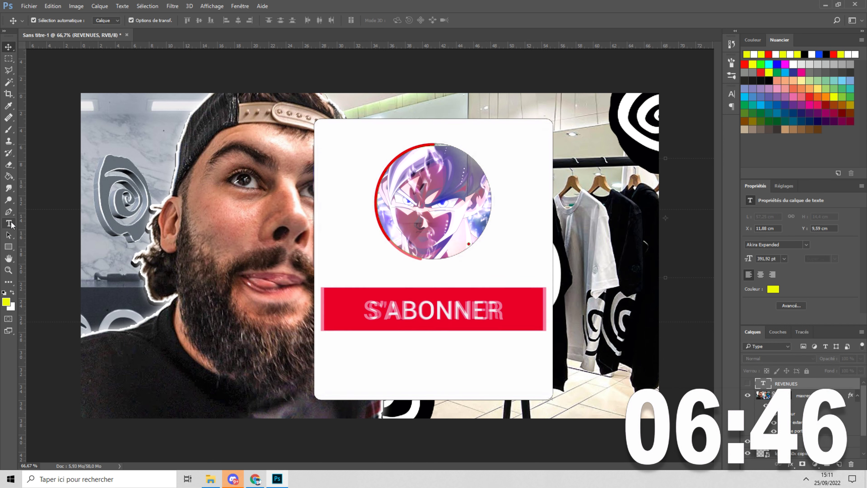
left_click(8, 223)
left_click(113, 262)
type("REVENUES")
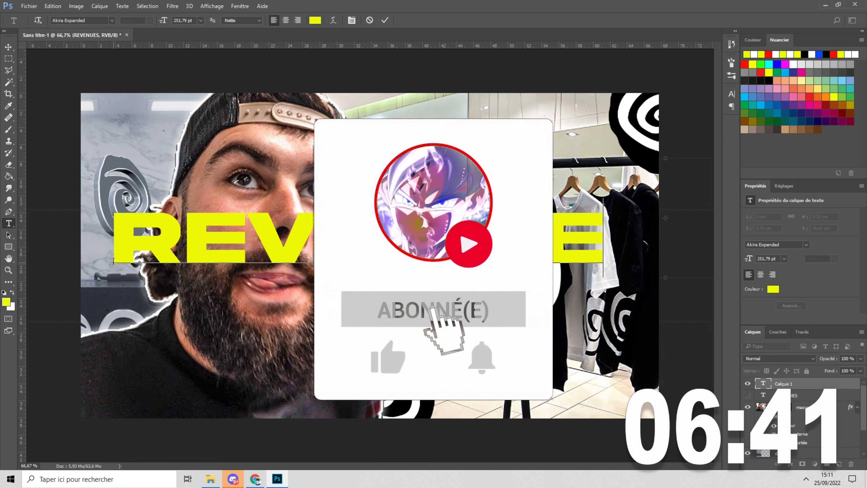
Step: Set the new REVENUES text in PODIUM Sharp and move it over the large background letters
key("ctrl+a")
left_click(112, 20)
left_click(109, 59)
left_click(9, 48)
left_click_drag(286, 237, 440, 278)
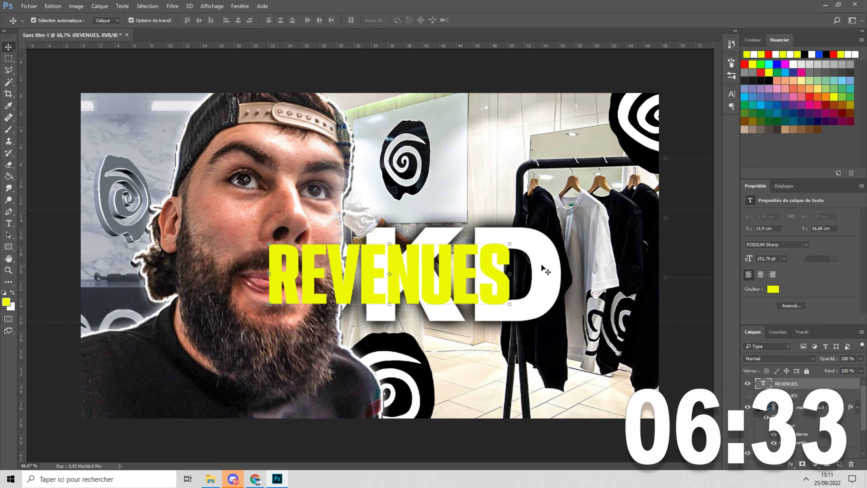
Step: Enlarge the PODIUM Sharp REVENUES text to 328.14 pt and place it beside the man's beard, over the shop background
key("ctrl+t")
left_click_drag(511, 236, 584, 210)
left_click_drag(528, 270, 594, 270)
key("Return")
mouse_move(582, 274)
left_mouse_down()
mouse_move(568, 276)
mouse_move(571, 286)
left_mouse_up()
Step: Add a second text line reading "LOCKD", consulting the brand's image results in Chrome, and centre it below REVENUES
key("t")
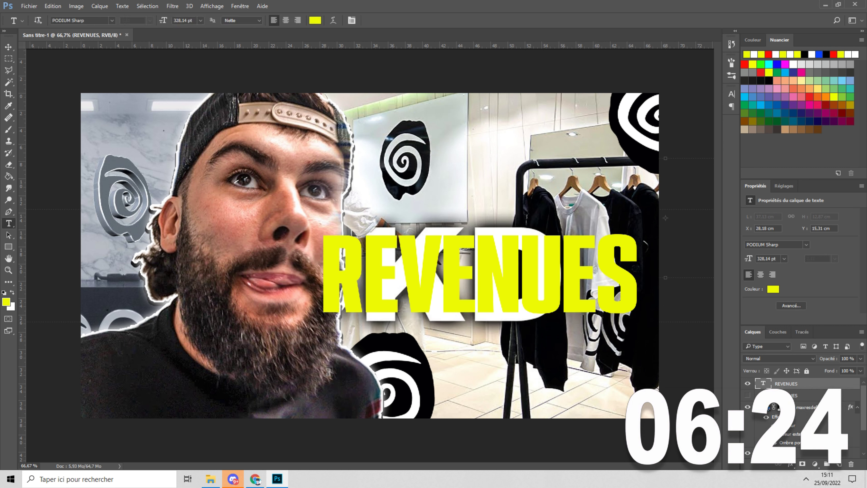
left_click(330, 374)
key("BackSpace")
key("BackSpace")
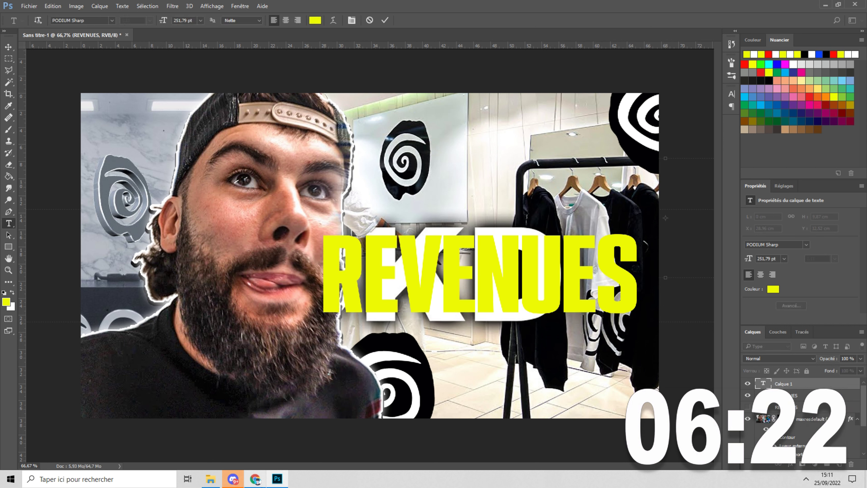
left_click(256, 478)
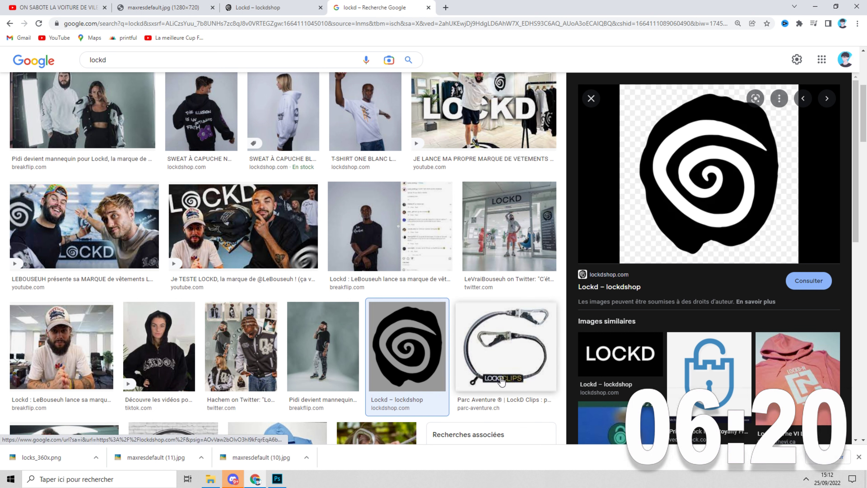
left_click(277, 478)
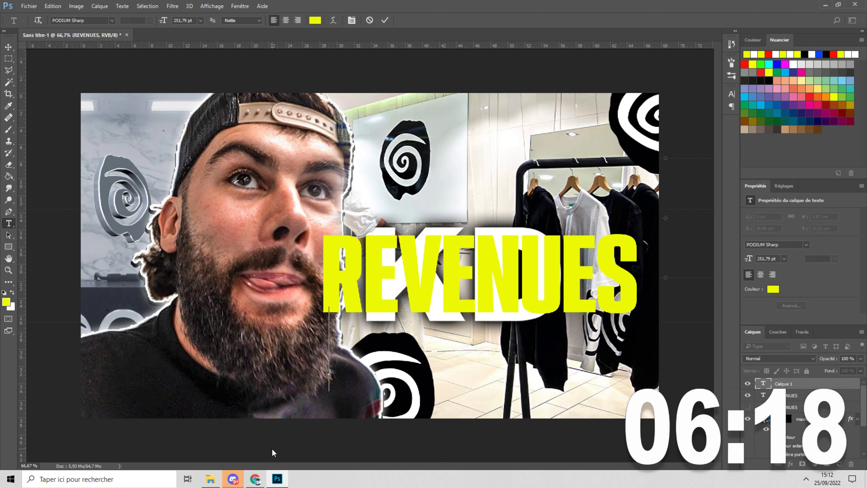
type("lock")
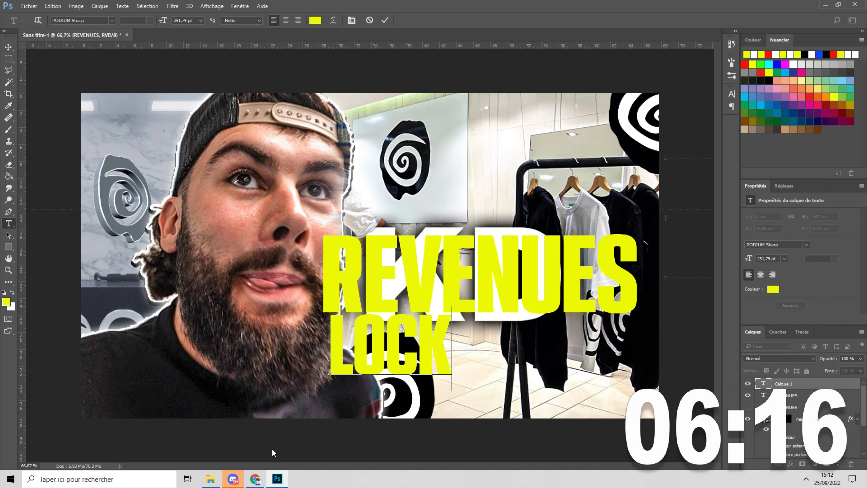
type("d")
left_click(9, 46)
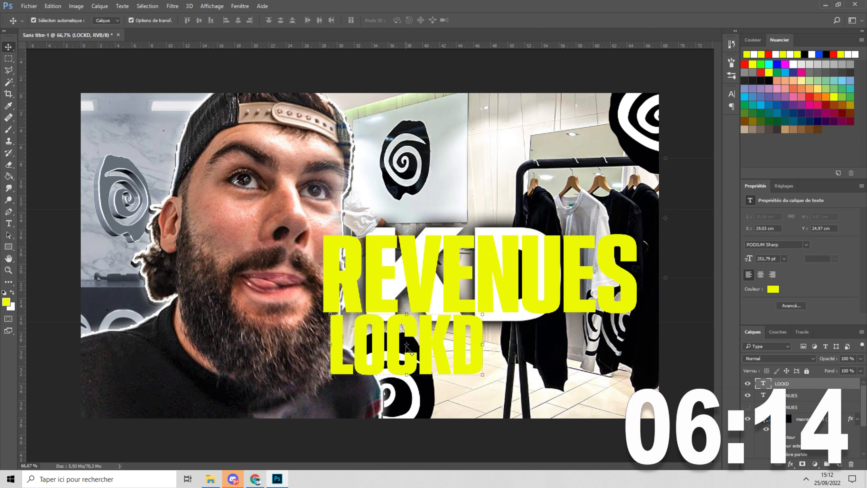
key("ctrl+t")
left_click_drag(408, 356, 464, 368)
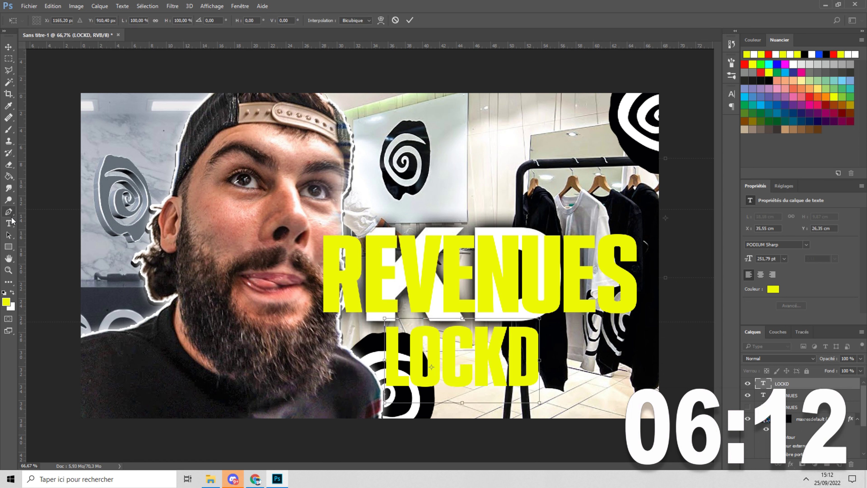
Step: Change the LOCKD text's font to Heroes Legend Hollow
left_click(9, 223)
left_click(375, 179)
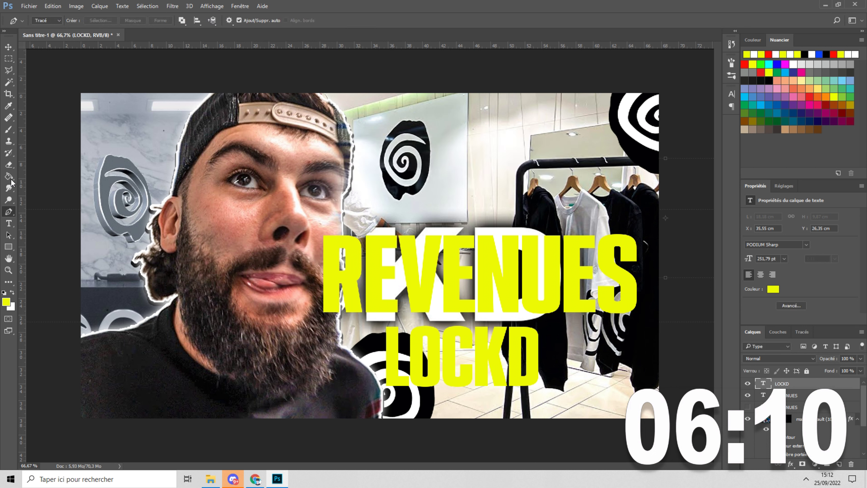
double_click(530, 361)
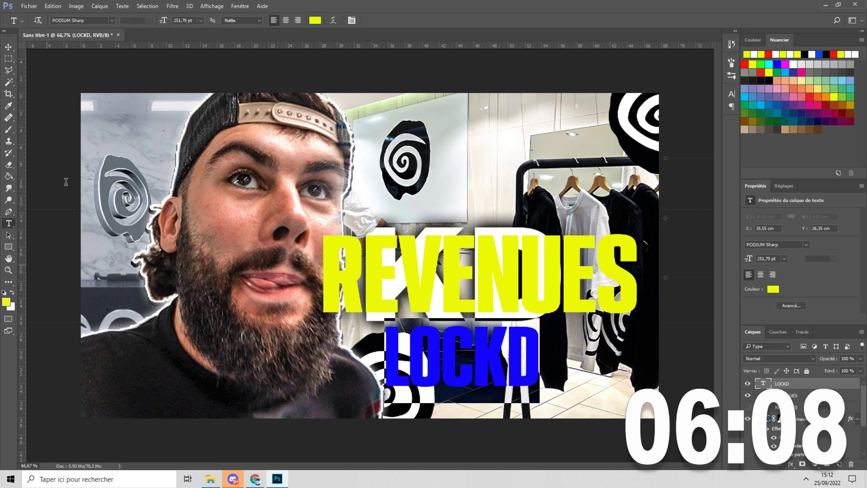
left_click(108, 20)
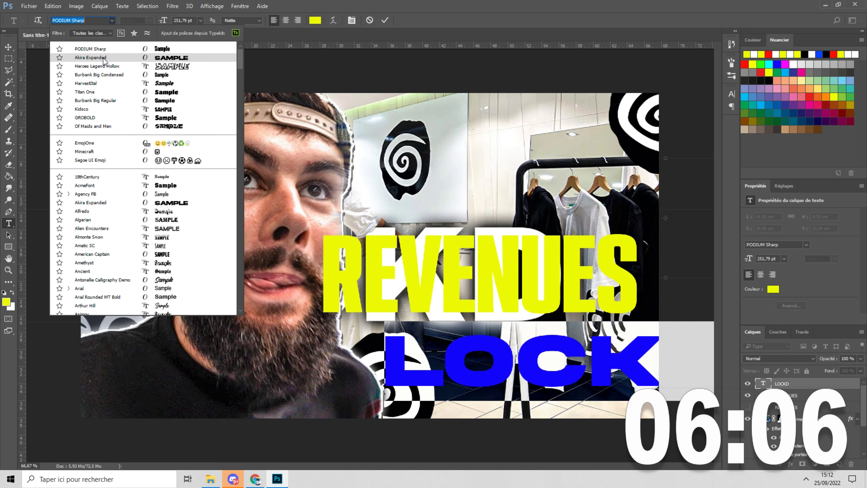
left_click(103, 67)
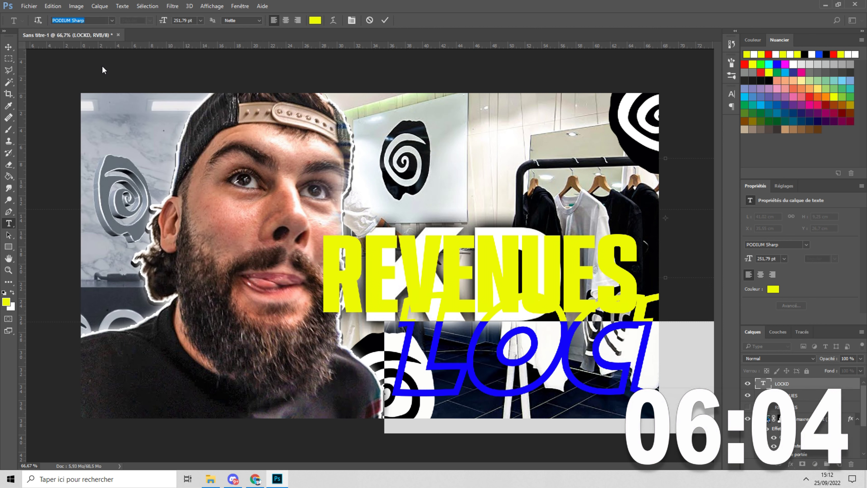
Step: Scale the LOCKD text down to 176.38 pt and position it directly beneath REVENUES
left_click(7, 45)
left_click_drag(511, 361, 312, 374)
left_click_drag(620, 309, 484, 364)
left_click_drag(439, 385, 581, 358)
key("Return")
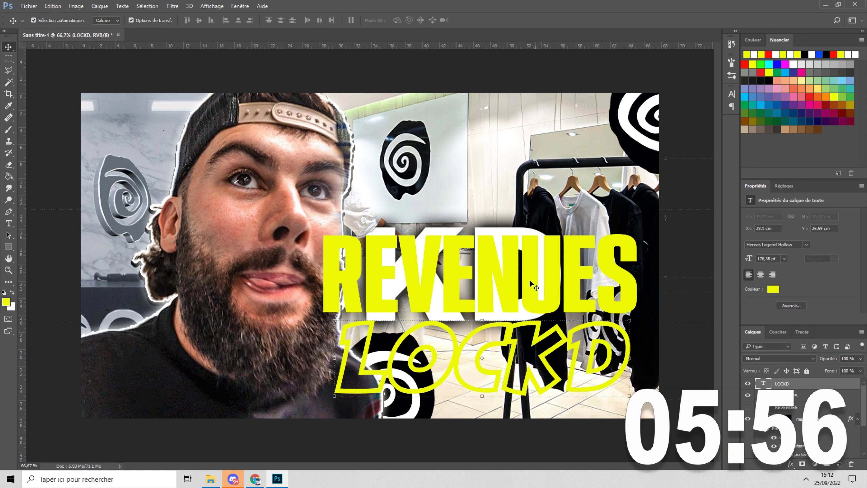
Step: Enlarge the visible REVENUES text slightly and reposition it just above LOCKD
left_click(525, 282)
left_click(324, 233)
left_click_drag(322, 223, 299, 216)
left_click_drag(486, 277, 492, 288)
key("Return")
Step: Scale the LOCKD text up by 111.30% to 196.31 pt and align it beneath the REVENUES text
left_click_drag(527, 373, 513, 375)
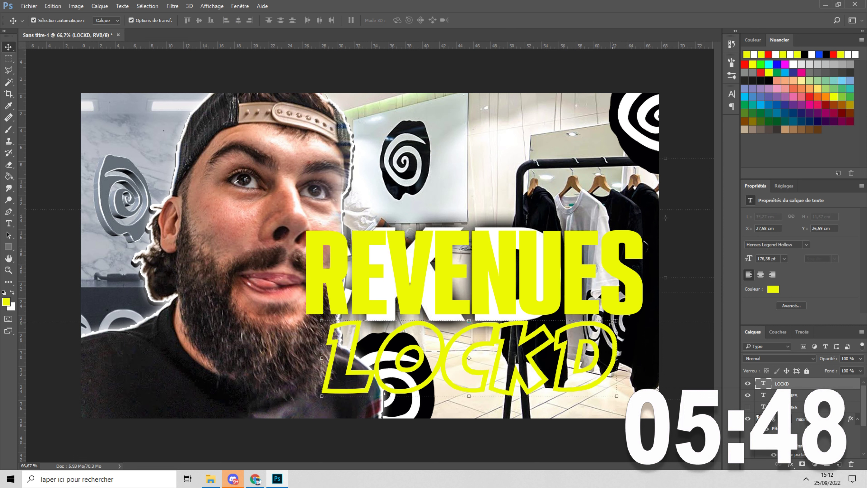
key("ctrl+t")
left_click_drag(617, 320, 649, 308)
left_click_drag(552, 361, 543, 345)
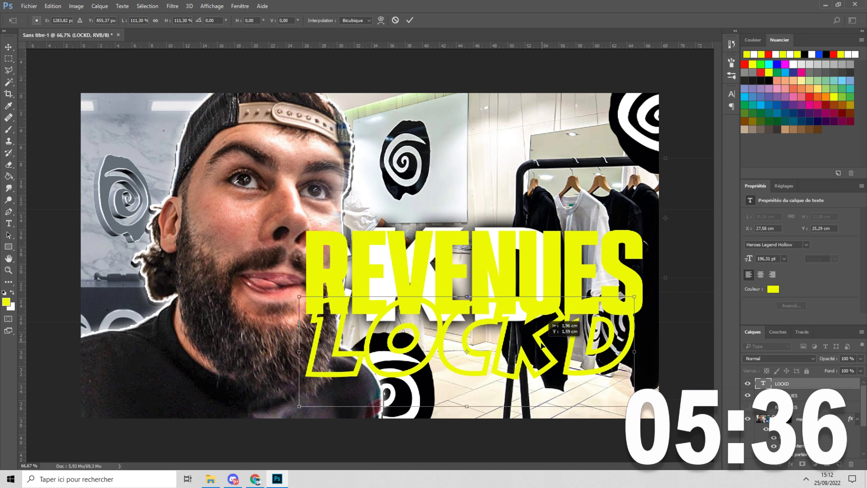
key("Return")
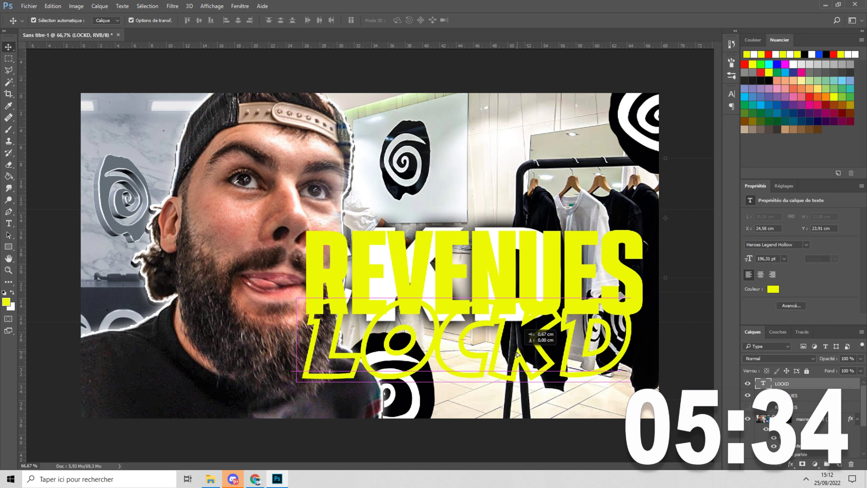
left_click_drag(517, 355, 528, 372)
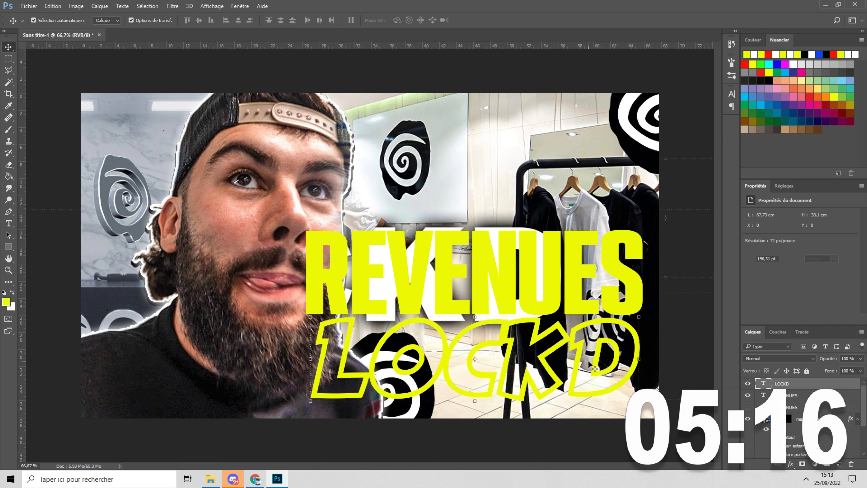
Step: Add a drop shadow, an outer glow and a 4 px white outside stroke to the LOCKD text layer
left_click(790, 463)
left_click(803, 359)
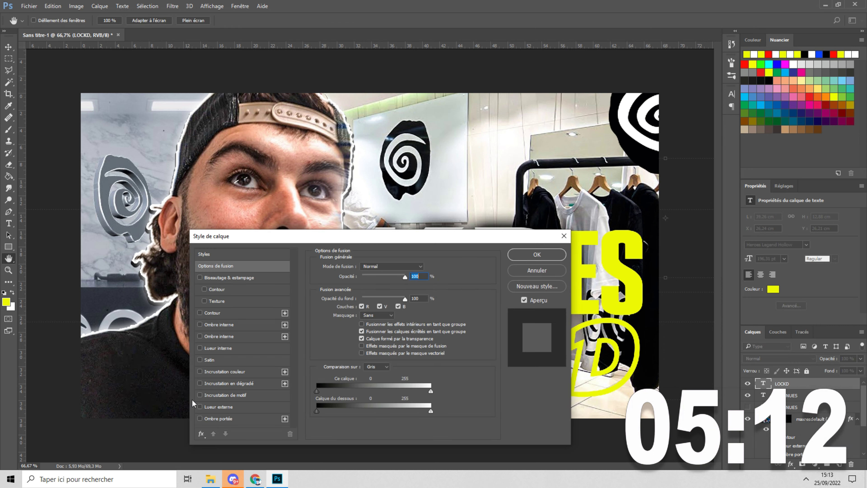
left_click(196, 419)
left_click(200, 406)
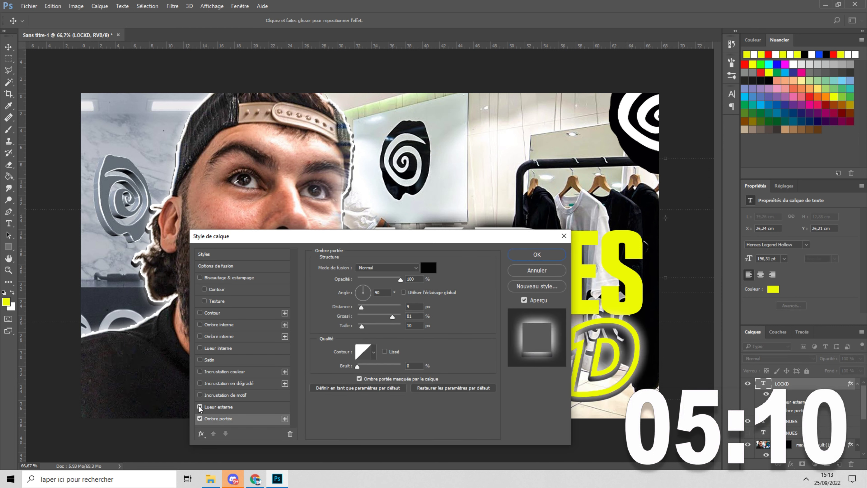
left_click(212, 312)
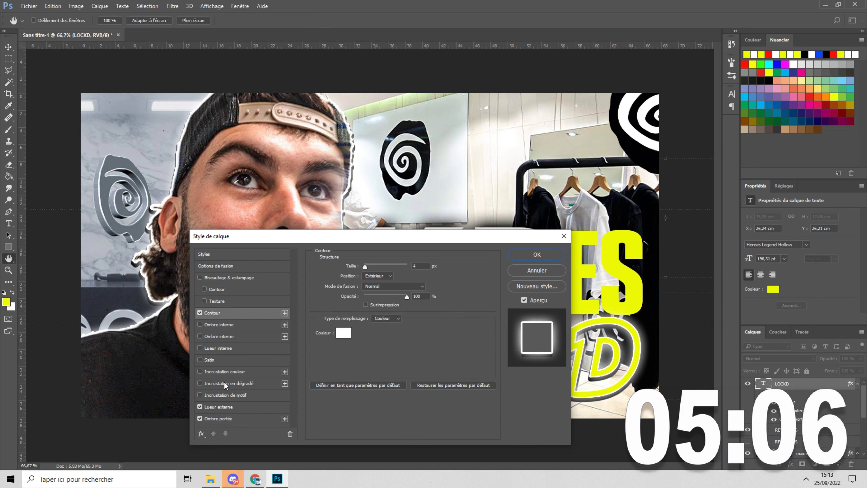
Step: Add a white colour overlay to the LOCKD text
left_click(226, 372)
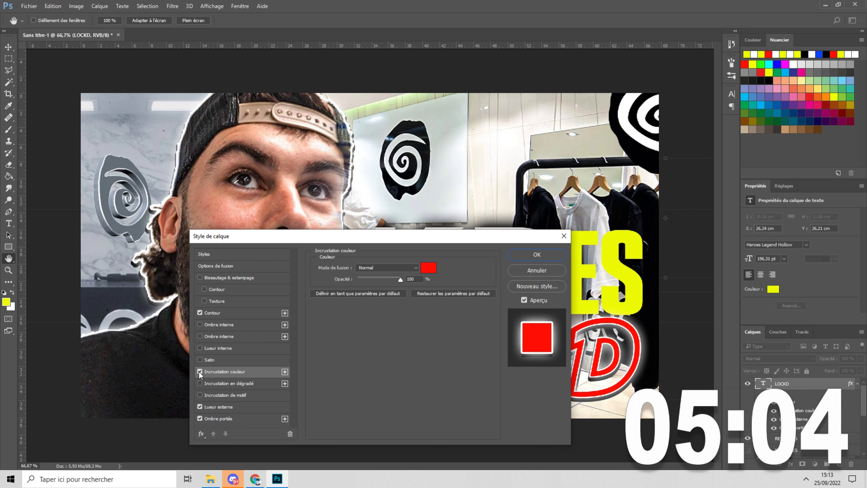
left_click(429, 268)
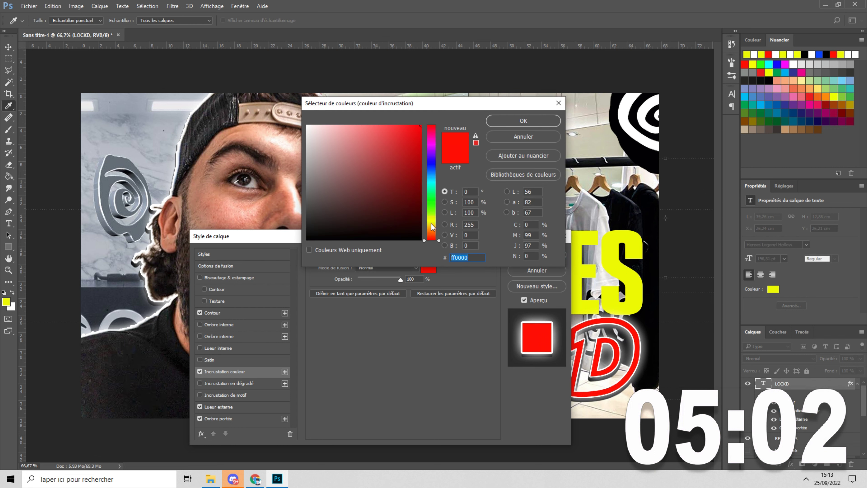
left_click(434, 217)
left_click_drag(640, 4, 300, 102)
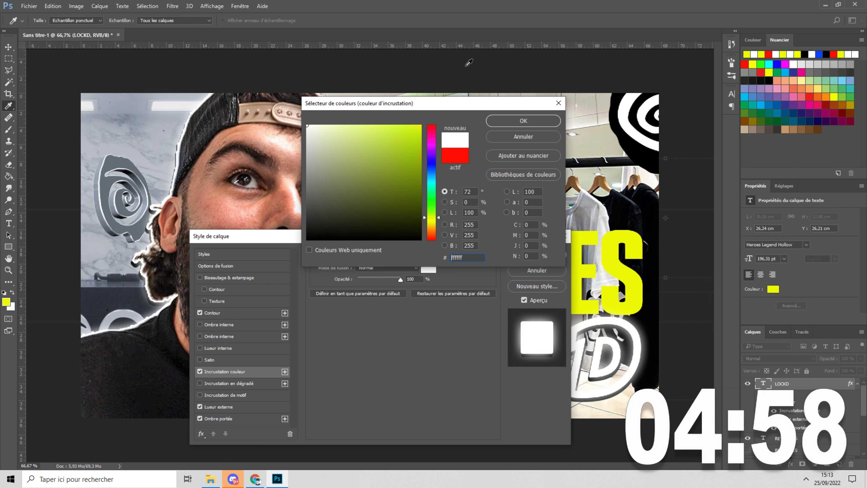
left_click(519, 122)
Step: Set the LOCKD text's outer glow colour to blue 007eff
left_click(218, 406)
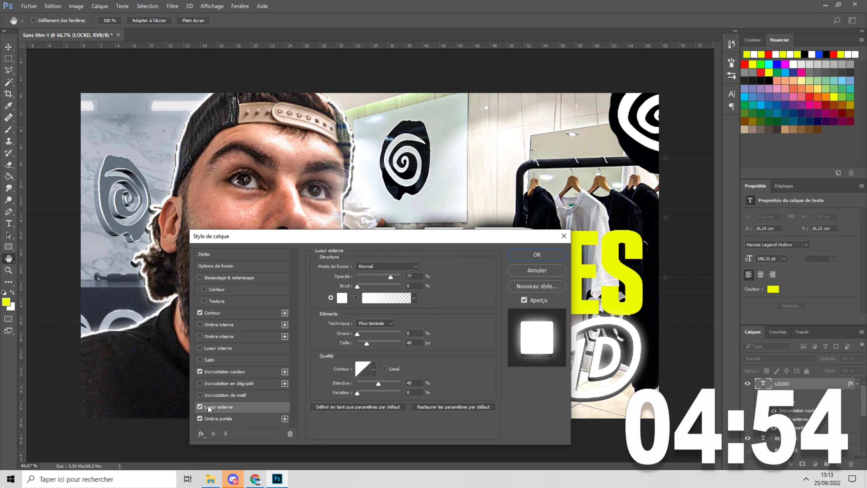
left_click(342, 297)
left_click_drag(432, 181, 431, 174)
left_click_drag(412, 135, 499, 63)
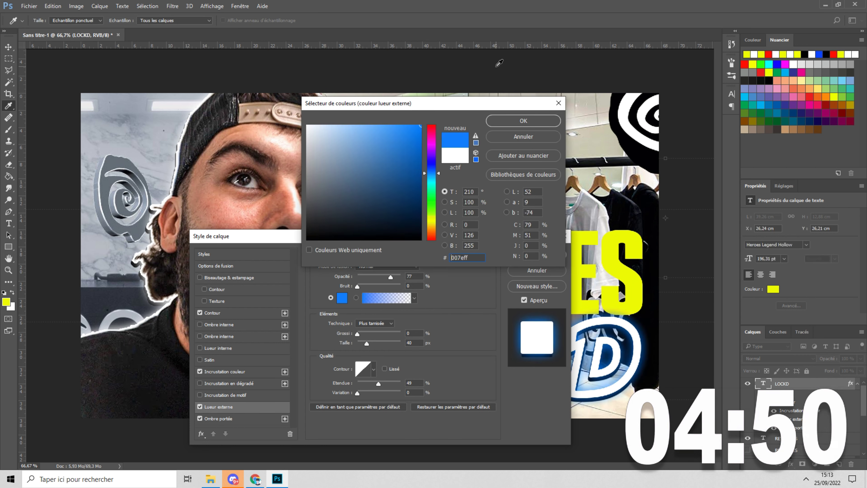
left_click(503, 125)
Step: Change the LOCKD colour overlay to bright blue and apply the layer style
left_click(255, 372)
left_click(428, 268)
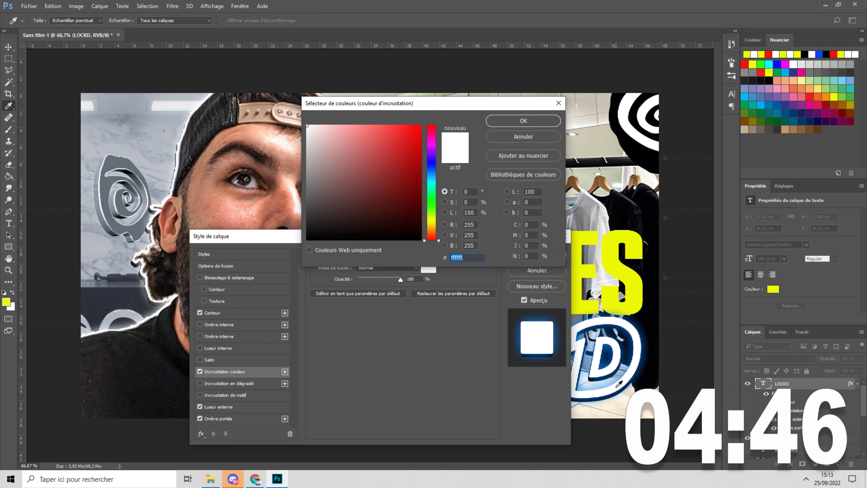
left_click(612, 390)
left_click(432, 176)
left_click(389, 161)
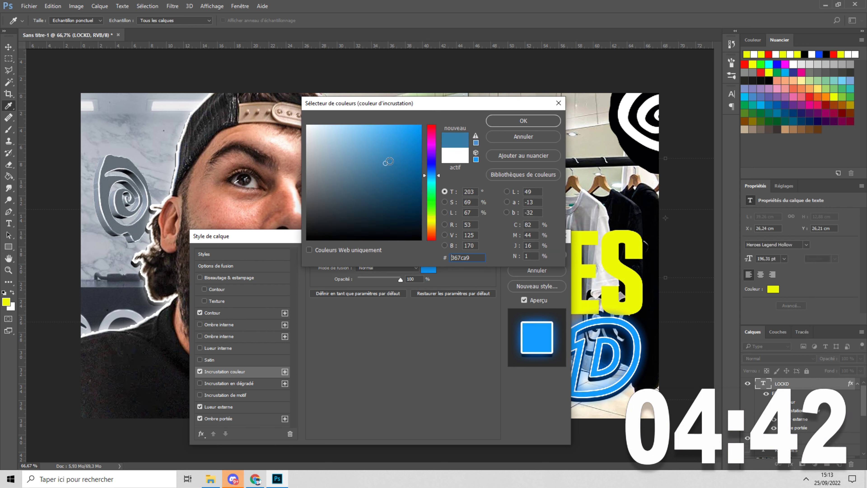
left_click(523, 121)
left_click(536, 255)
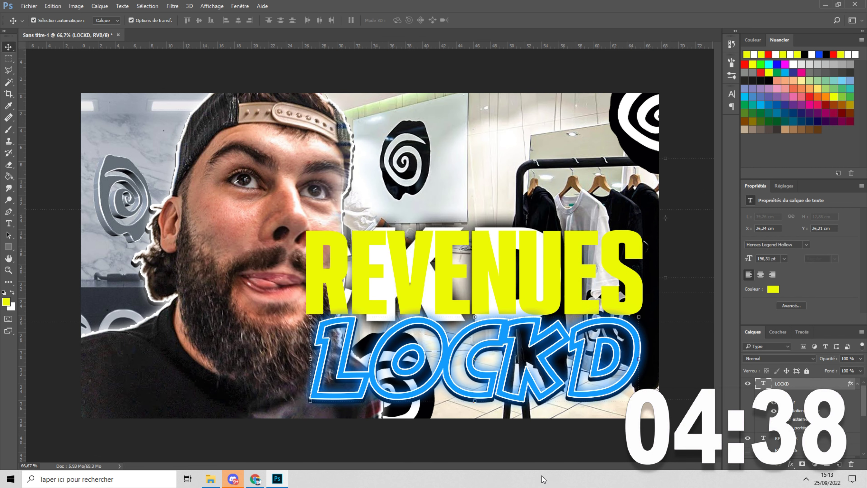
Step: Add a drop shadow, an outer glow and a white outside stroke to the visible yellow REVENUES text layer
left_click(842, 437)
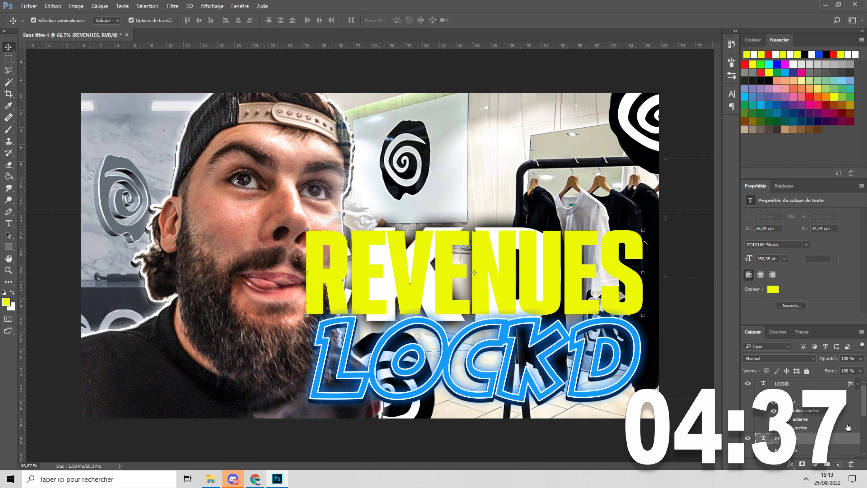
left_click(791, 464)
left_click(815, 355)
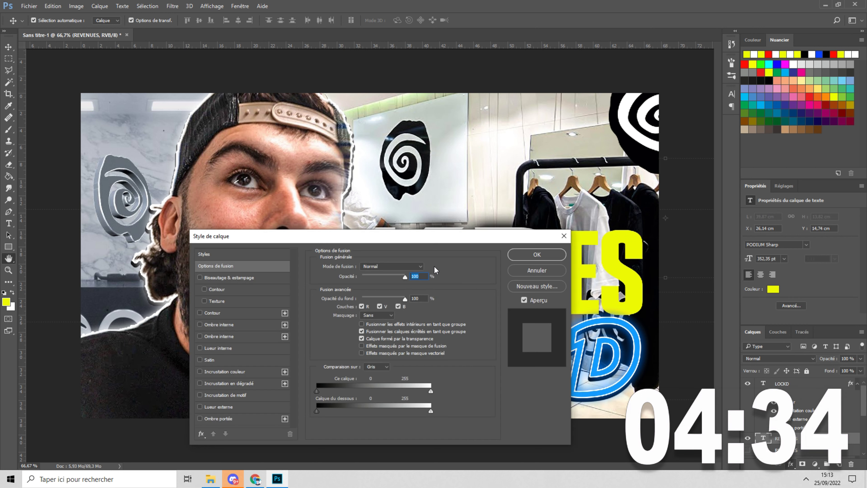
left_click(200, 418)
left_click(206, 407)
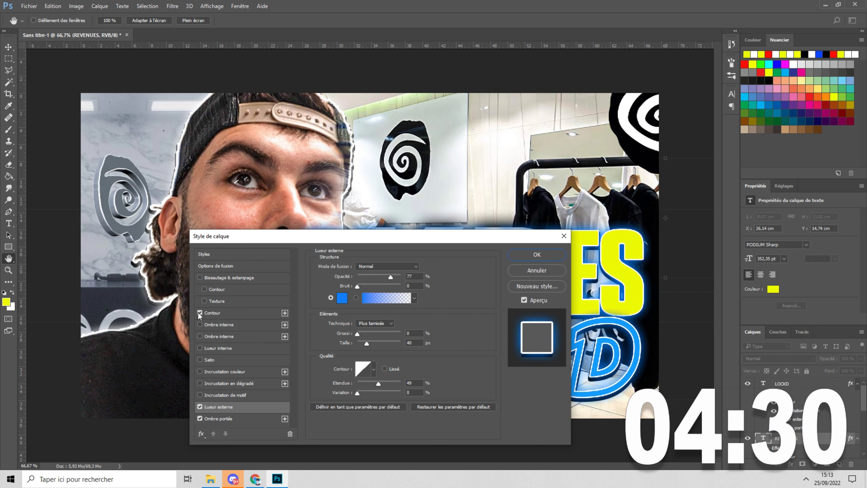
left_click(223, 309)
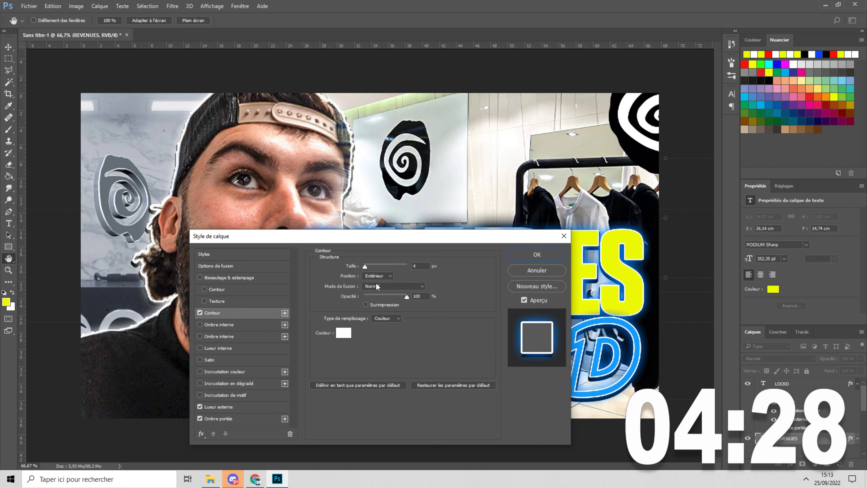
left_click(421, 266)
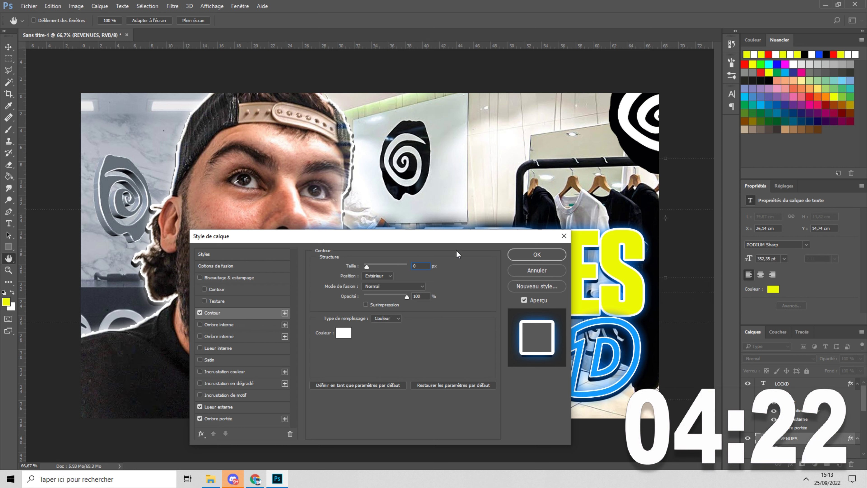
type("0")
left_click(201, 313)
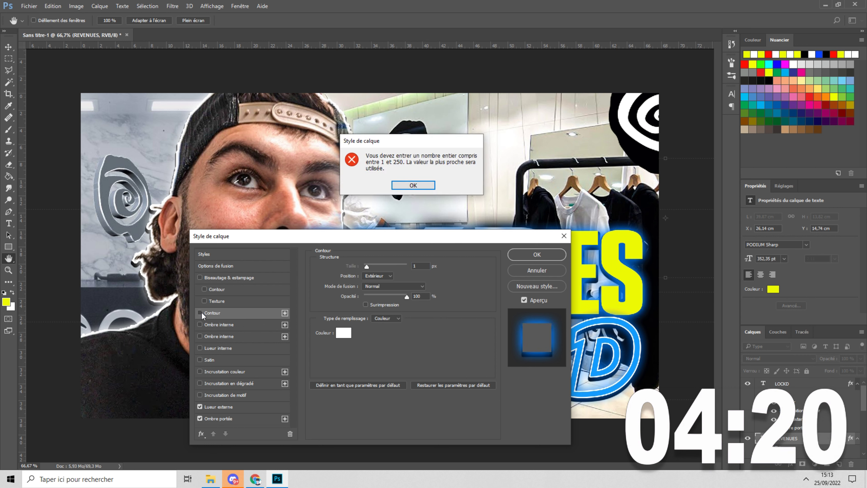
left_click(426, 186)
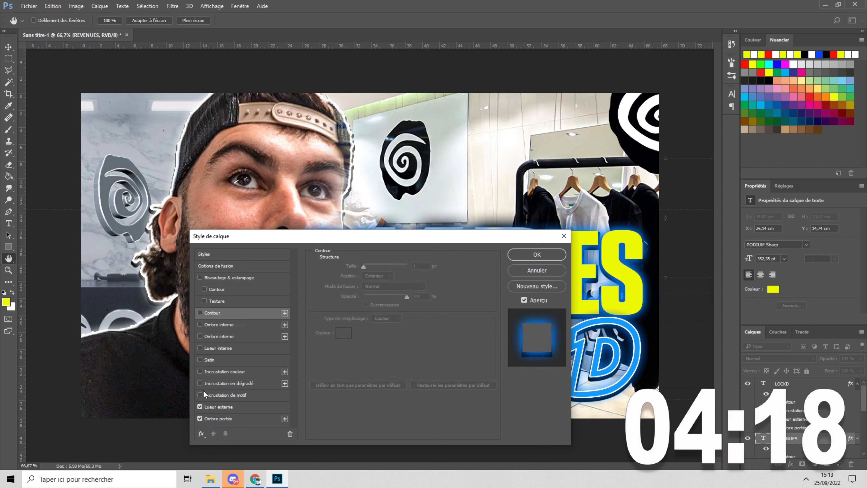
Step: Enable the white outside stroke on the REVENUES text with a size of 5 px
left_click(205, 314)
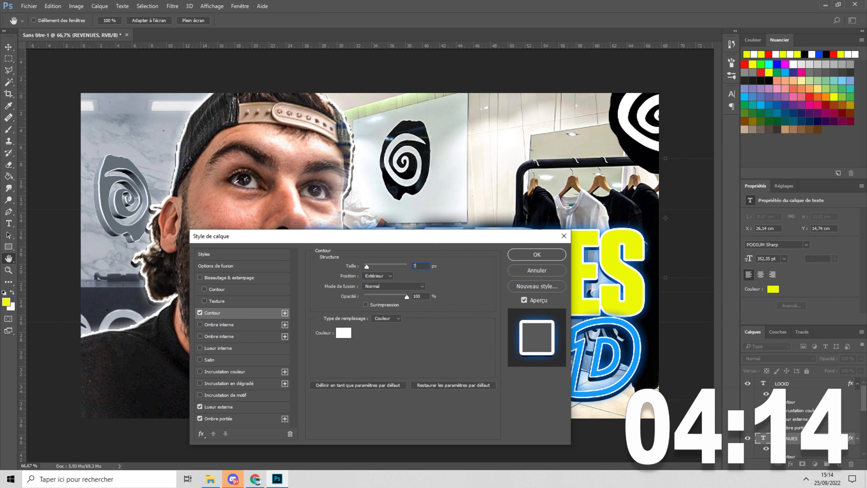
type("5")
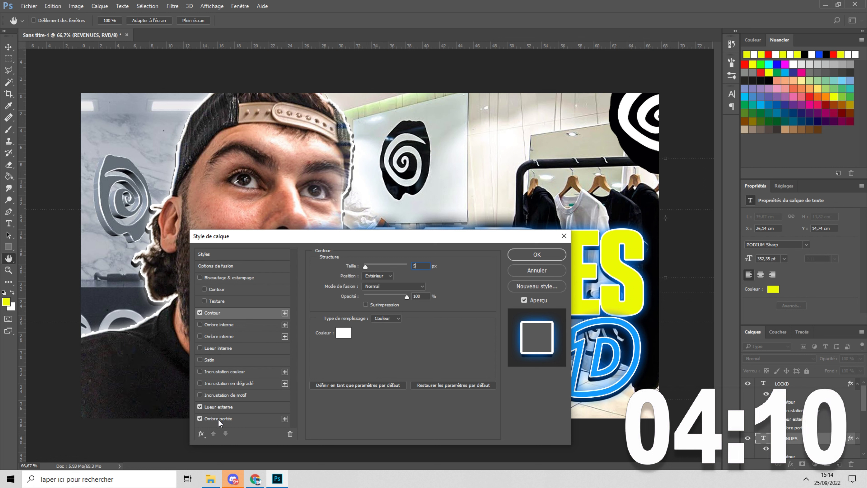
Step: Set the REVENUES text's outer glow colour to black 000000 and apply the layer style
left_click(222, 409)
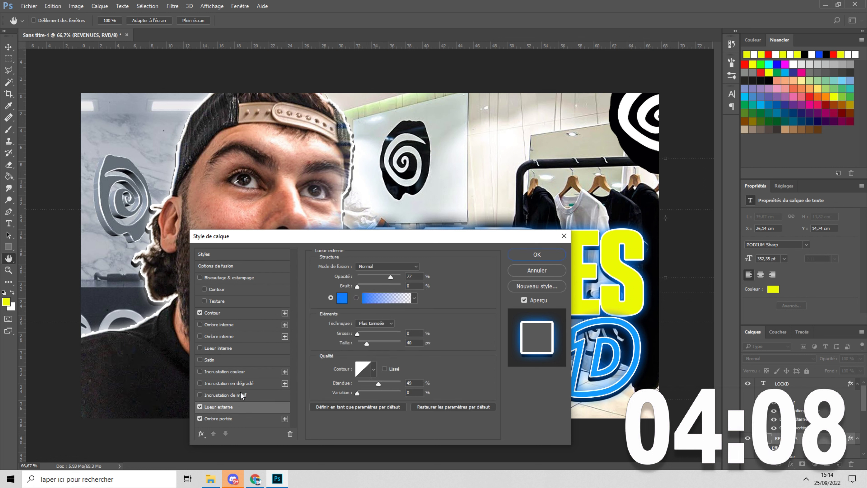
left_click(347, 300)
left_click_drag(394, 150, 267, 82)
left_click_drag(362, 198, 461, 305)
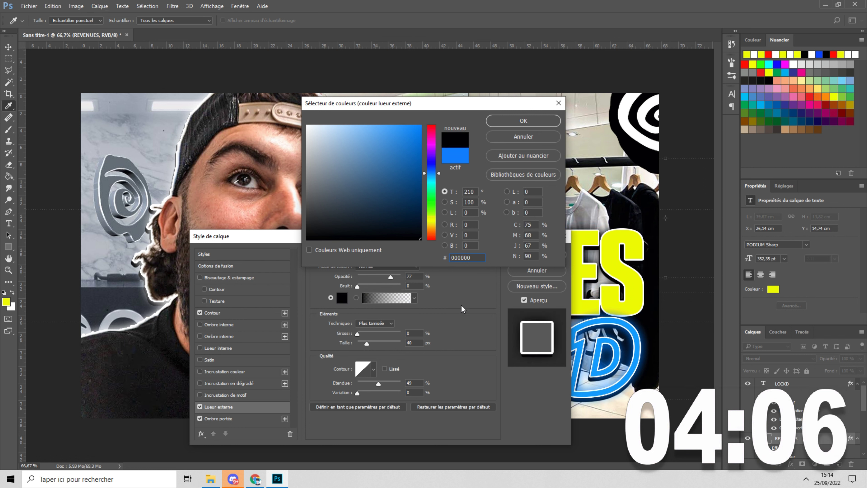
left_click(507, 125)
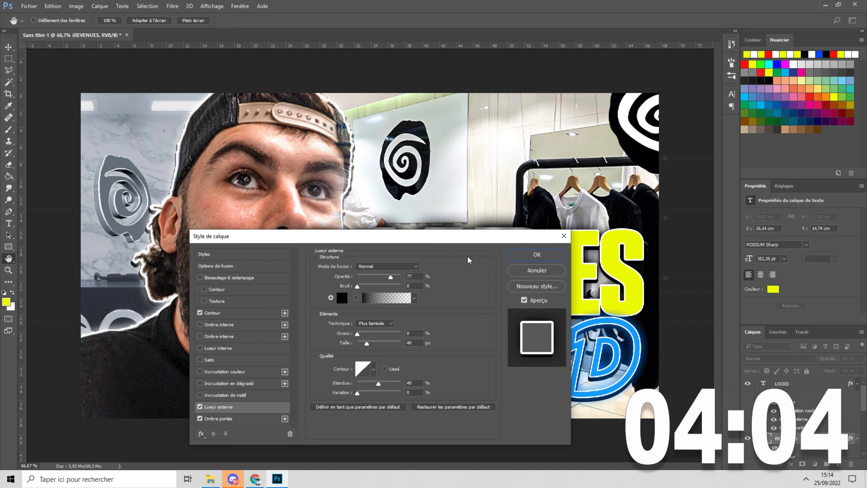
left_click(553, 253)
left_click(548, 426)
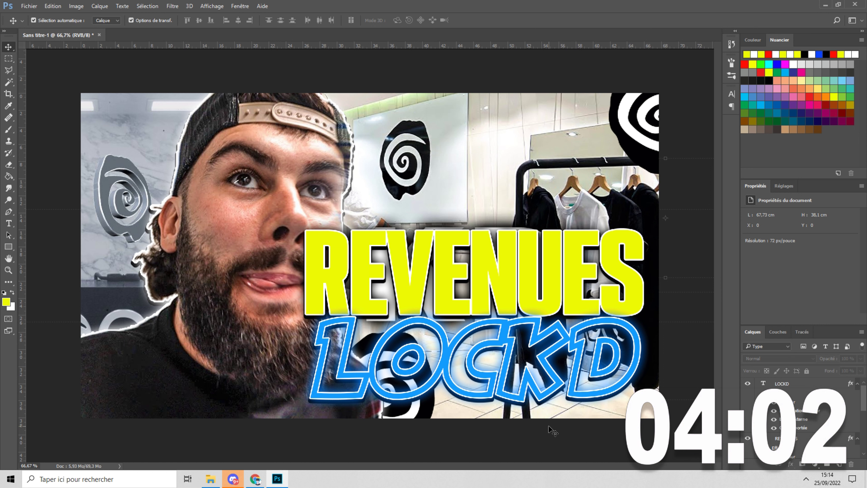
Step: Change the REVENUES text's outer glow colour to white
left_click(553, 278)
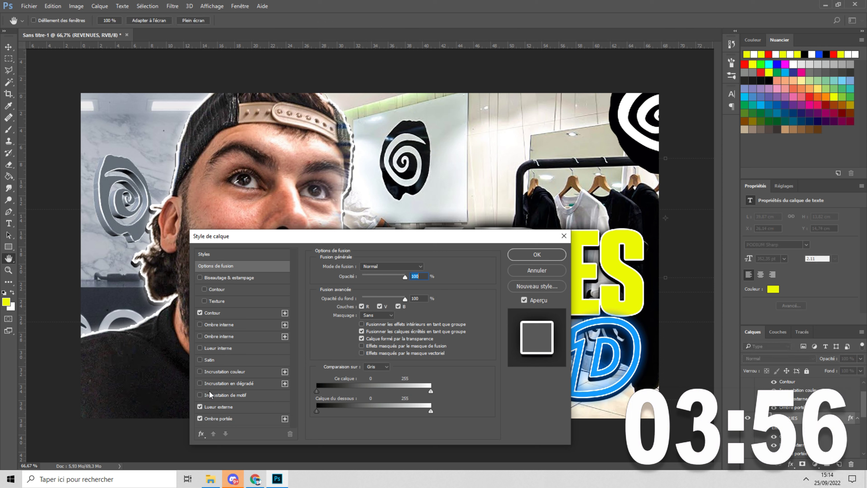
left_click(216, 407)
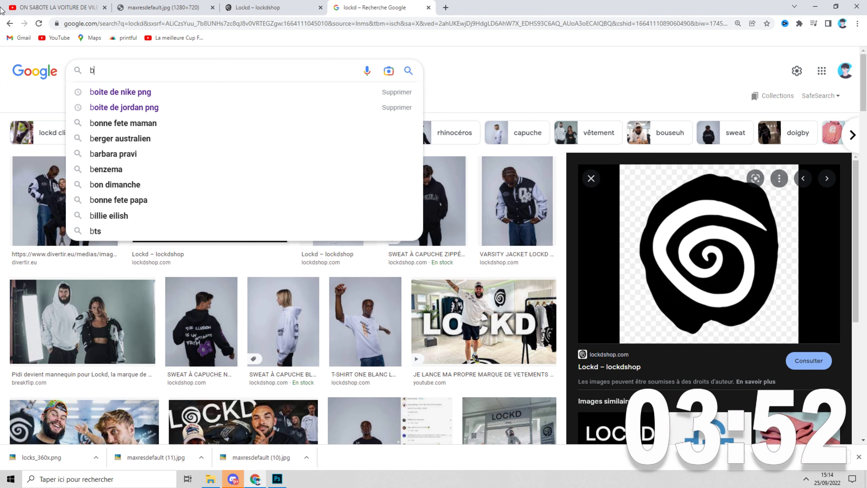
Step: Switch to the browser and search Google Images for "billet png" to look over banknote pictures
type("ilet png")
key("Return")
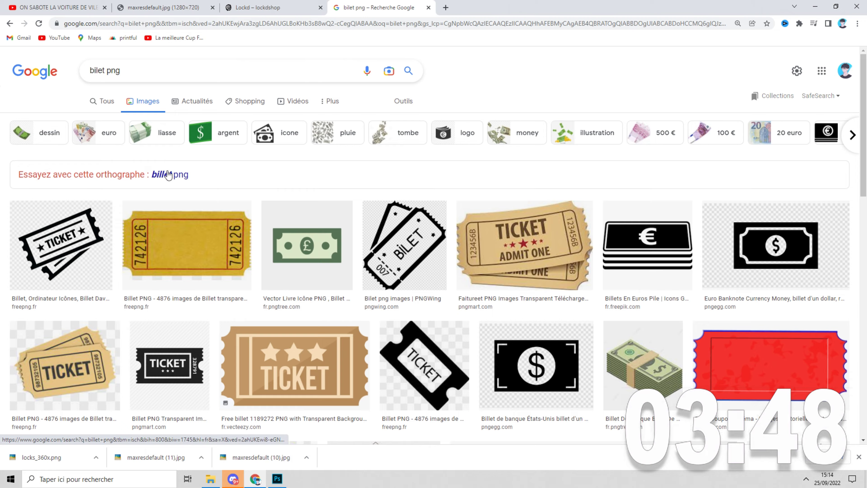
left_click(159, 173)
scroll(205, 270, "down", 4)
scroll(183, 232, "up", 4)
Step: Search Google Images for "argent png" and restrict the results to transparent images
left_click_drag(107, 71, 2, 42)
key("BackSpace")
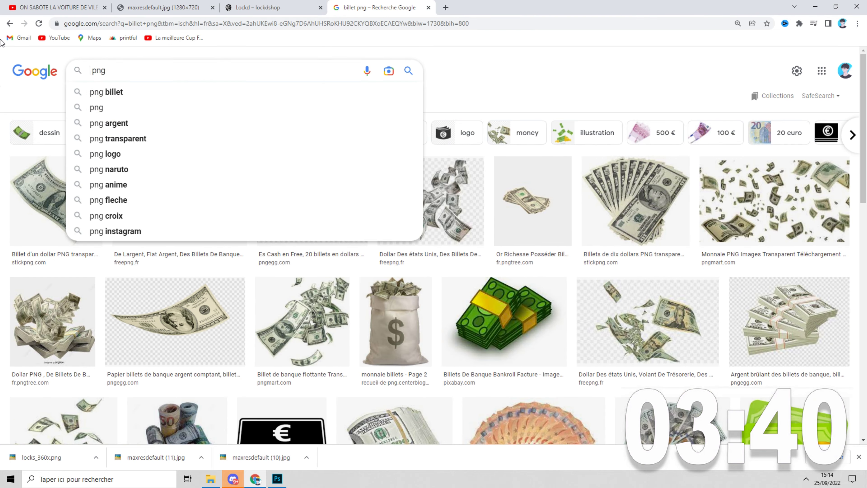
type("argent")
key("Return")
left_click(403, 101)
left_click(133, 120)
left_click(135, 150)
left_click(400, 105)
left_click(400, 105)
left_click(135, 119)
left_click(136, 163)
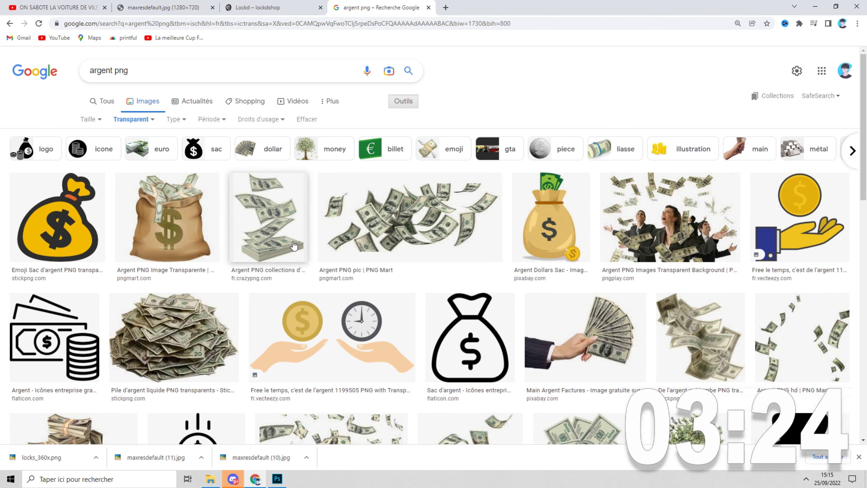
Step: Download the transparent PNG of the dollar-bill pile from the StickPNG result
left_click(267, 218)
left_click(483, 249)
right_click(702, 213)
left_click(758, 307)
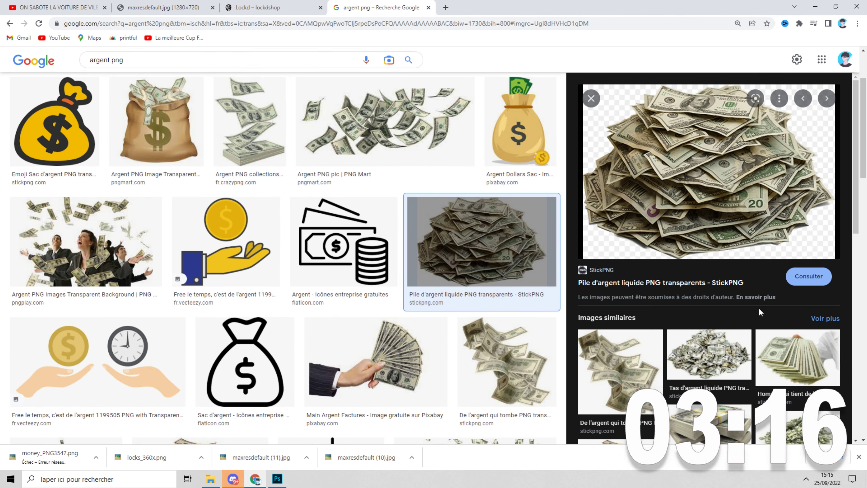
left_click(356, 330)
Step: Switch back to Photoshop and embed the downloaded money pile image 580b585b2edbce24c47b2887.png in the thumbnail
left_click(287, 479)
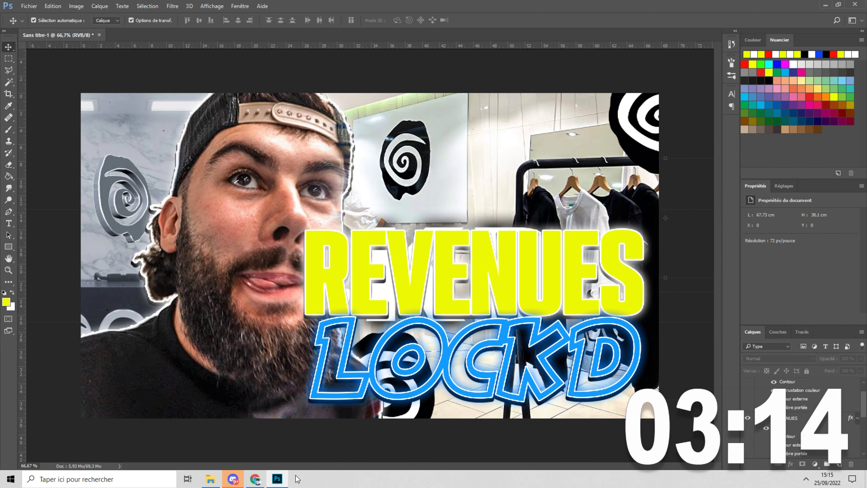
left_click(29, 6)
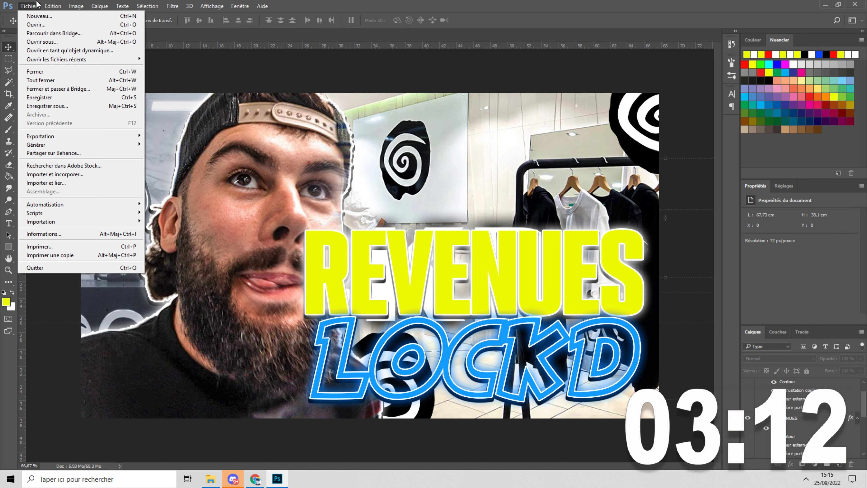
left_click(51, 166)
left_click(145, 76)
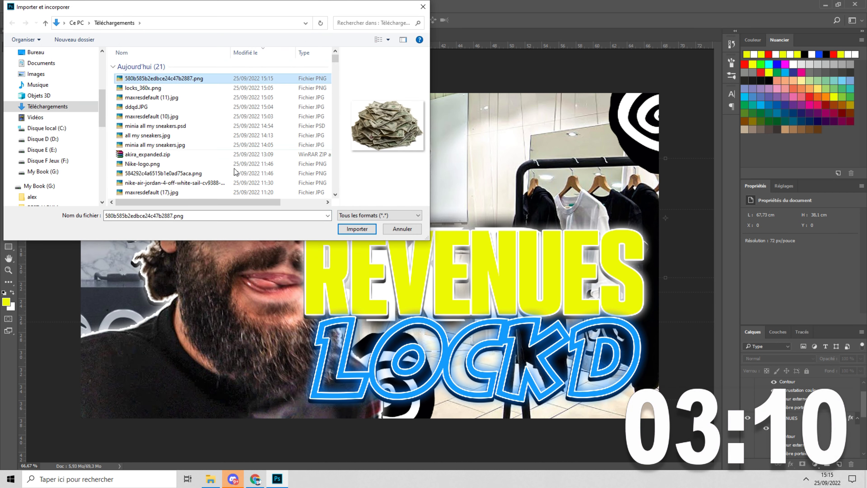
left_click(350, 233)
Step: Scale the money pile to about 117%, rotate it about -7.41° and place it in the thumbnail's lower-right corner beside LOCKD
left_click_drag(351, 241, 631, 392)
left_click_drag(579, 358, 553, 341)
left_click_drag(536, 331, 528, 345)
left_click_drag(653, 385, 652, 421)
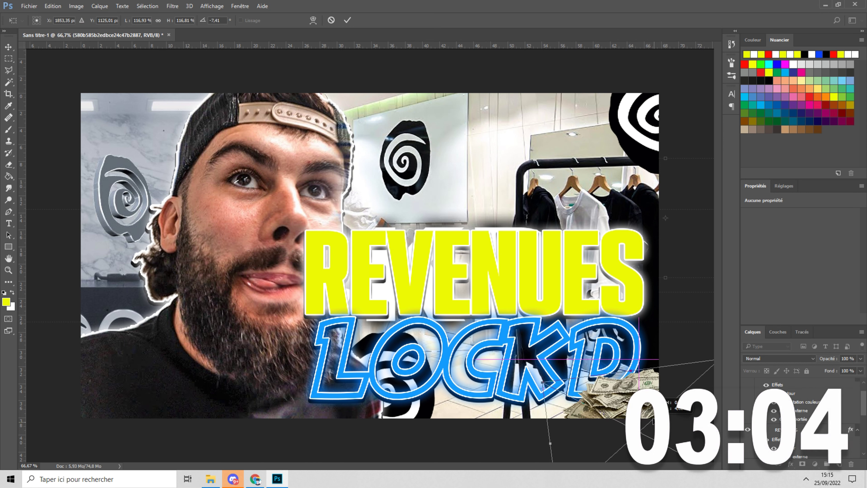
key("Return")
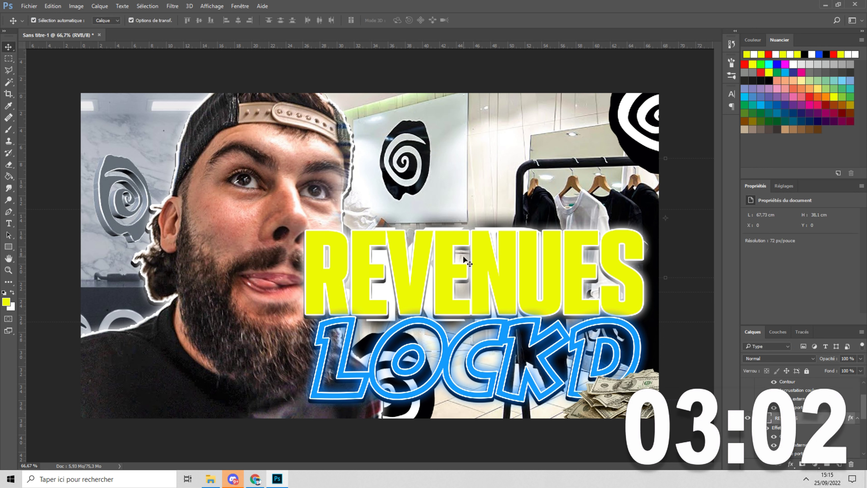
Step: Move the REVENUES and LOCKD texts slightly upward so that LOCKD overlaps the lower edge of REVENUES
left_click_drag(463, 254, 463, 247)
left_click_drag(474, 368, 471, 349)
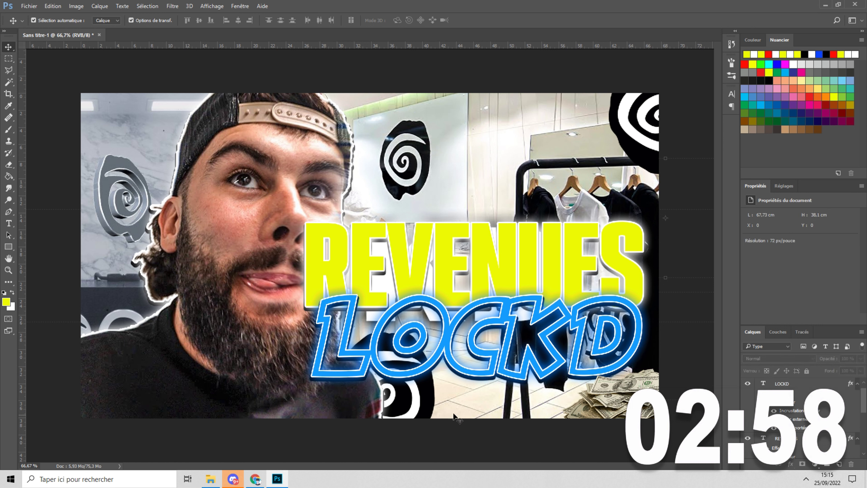
mouse_move(543, 361)
left_mouse_down()
mouse_move(544, 371)
mouse_move(540, 358)
left_mouse_up()
left_click(448, 455)
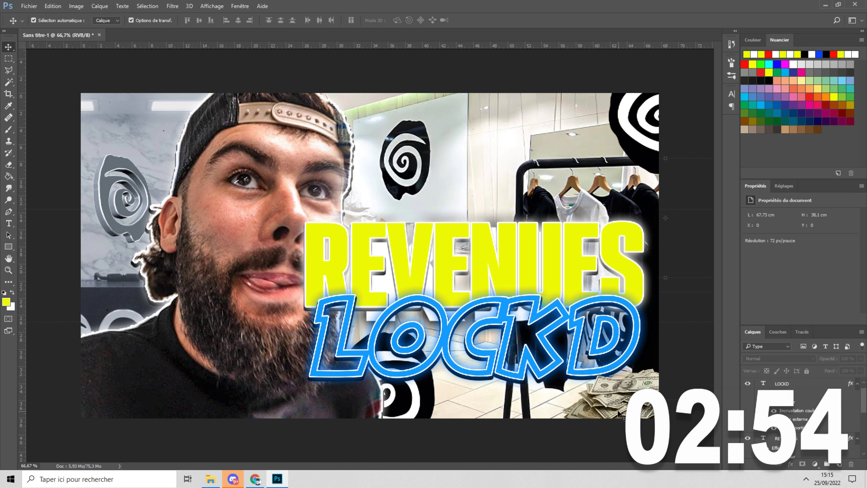
left_click(23, 4)
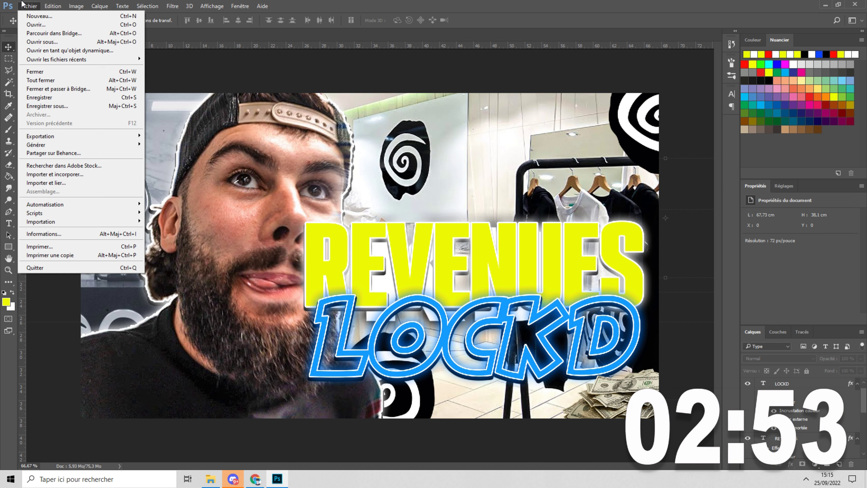
left_click(69, 174)
left_click(156, 77)
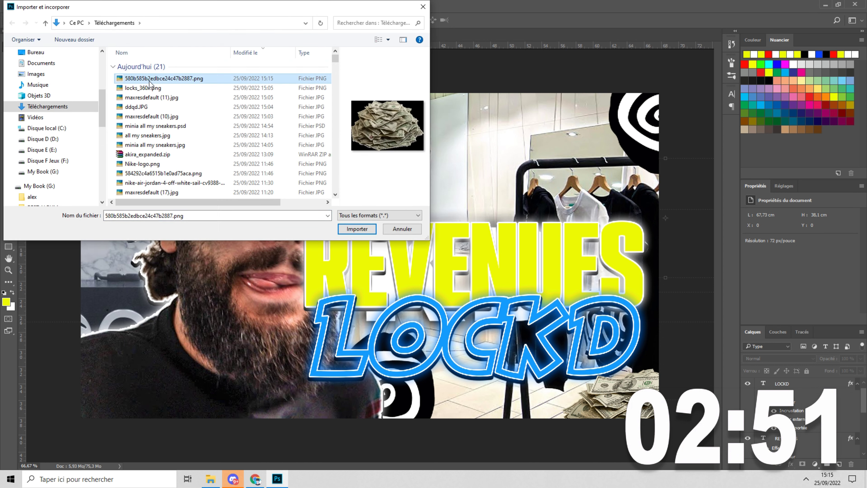
left_click(159, 88)
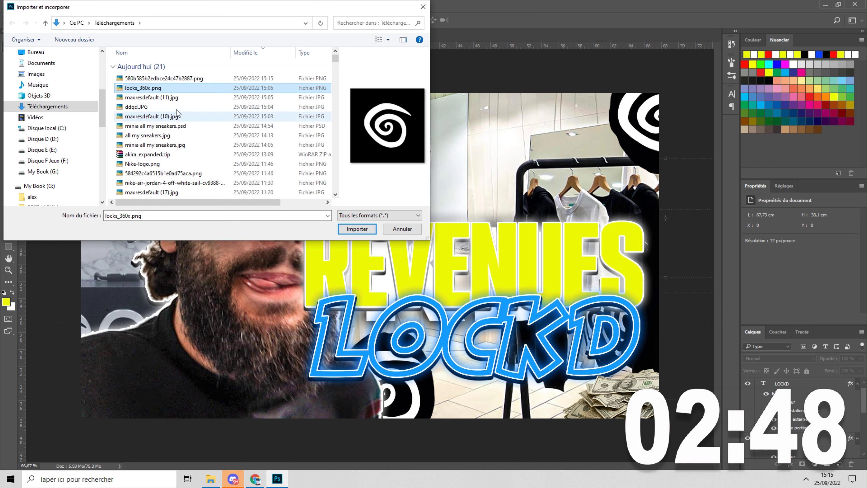
left_click(175, 98)
left_click(179, 77)
Step: Switch to the browser and try to download the falling dollar bills PNG from the CrazyPNG result
left_click(254, 479)
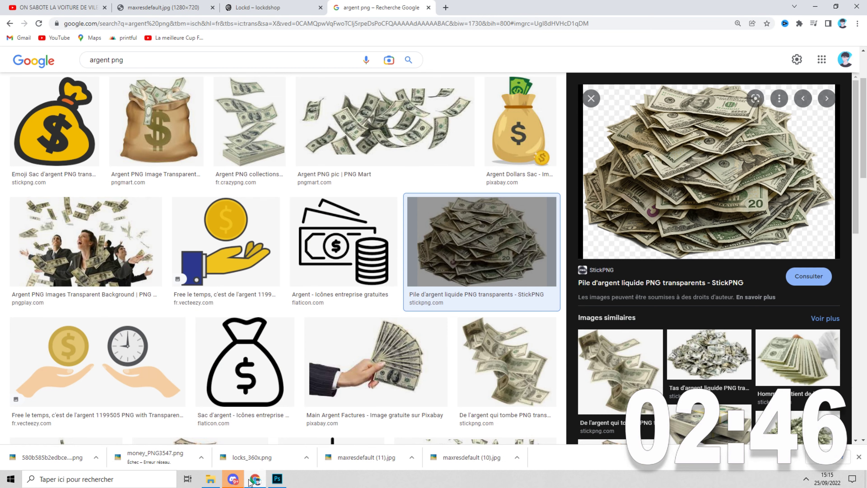
left_click(249, 121)
right_click(713, 194)
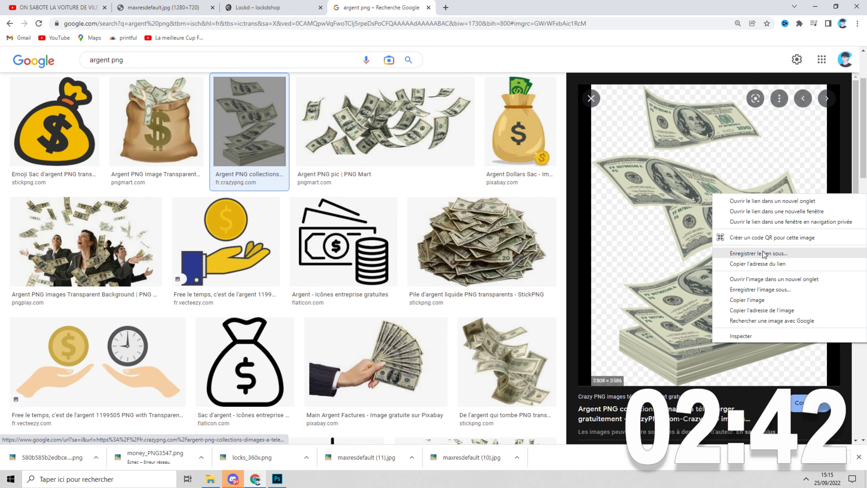
left_click(748, 254)
key("Escape")
right_click(717, 232)
left_click(748, 333)
left_click(355, 330)
left_click(192, 457)
left_click(207, 427)
left_click(277, 479)
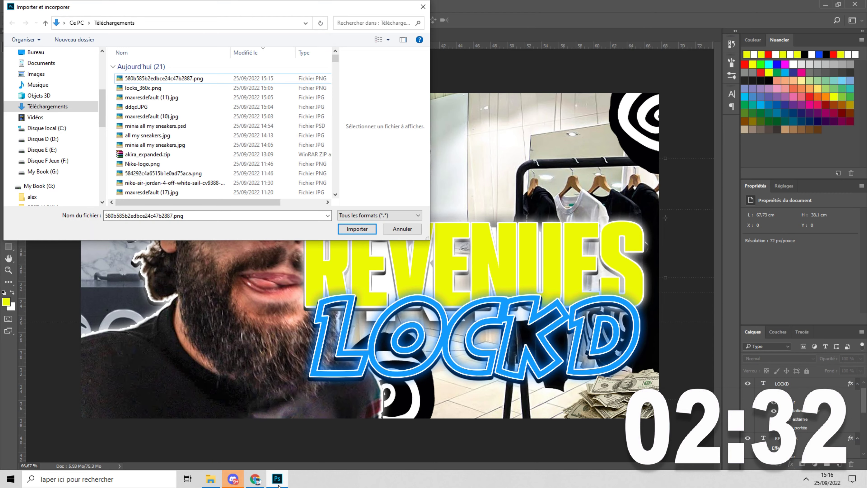
Step: Switch back to Photoshop and look through the Downloads folder for the falling dollar bills image, then abandon the import
left_click(177, 88)
left_click(176, 79)
left_click(171, 98)
key("Down")
key("Down")
key("Down")
key("Down")
key("Down")
key("Down")
key("Down")
key("Down")
key("Down")
key("Down")
key("Down")
key("Down")
key("Down")
key("Down")
key("Down")
key("Down")
key("Down")
key("Down")
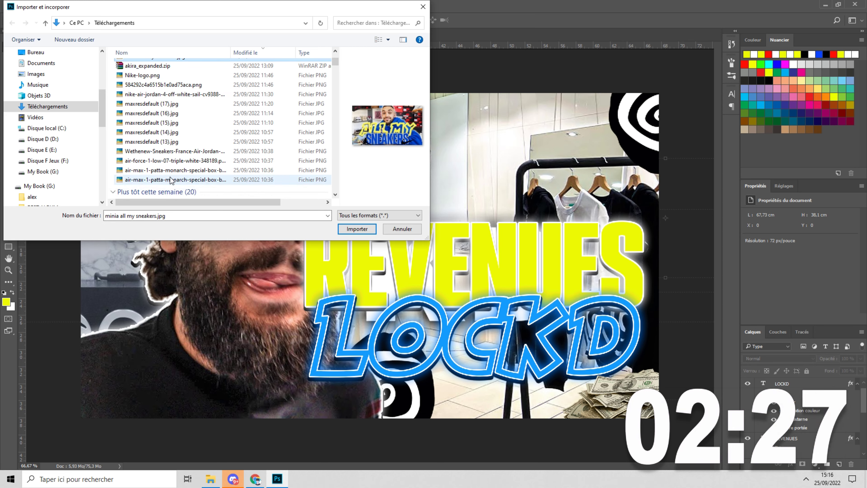
left_click(255, 479)
left_click(277, 478)
scroll(167, 137, "down", 1)
scroll(169, 153, "up", 3)
scroll(166, 130, "up", 1)
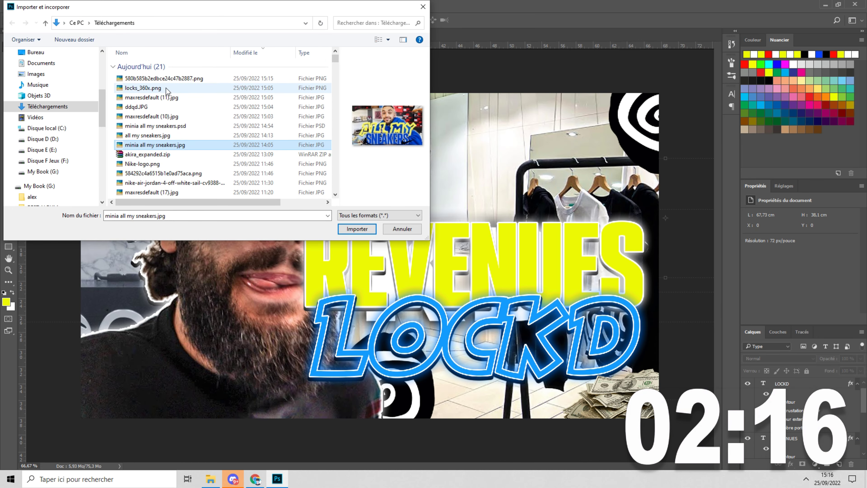
left_click(423, 6)
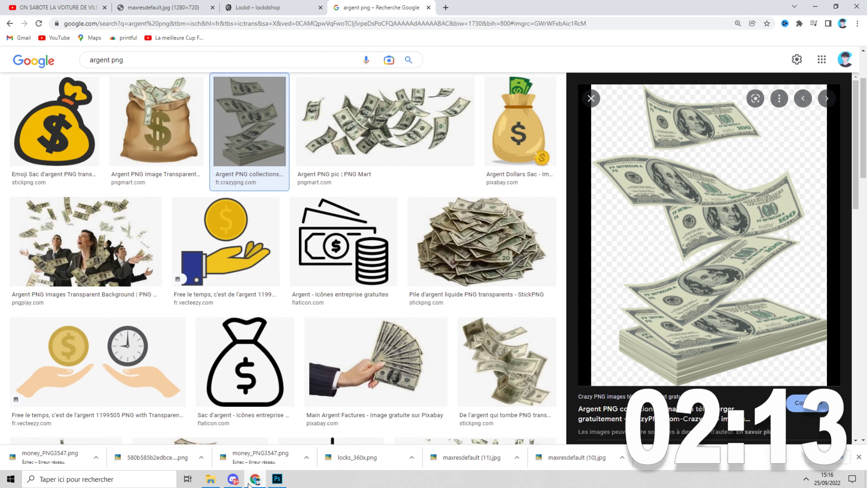
Step: Find the PNG Arts image of banded dollar stacks in the browser's results and open its source page
scroll(283, 256, "down", 5)
left_click(200, 165)
right_click(695, 198)
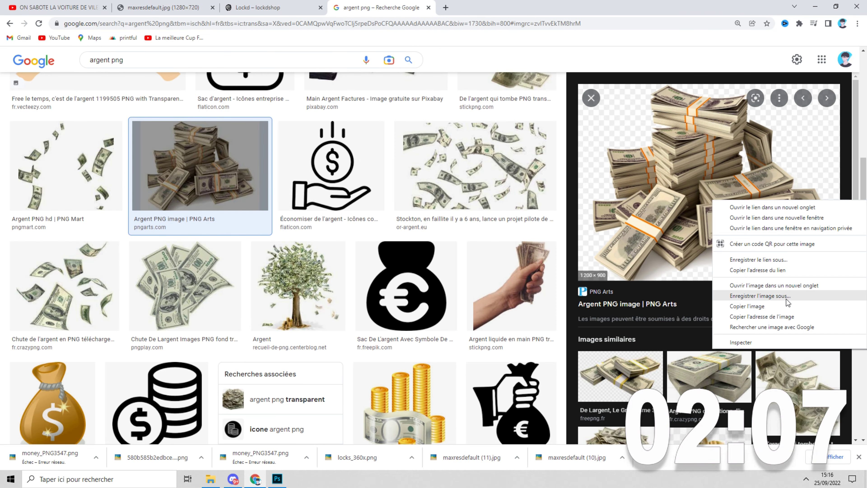
left_click(785, 304)
left_click(423, 108)
left_click(632, 174)
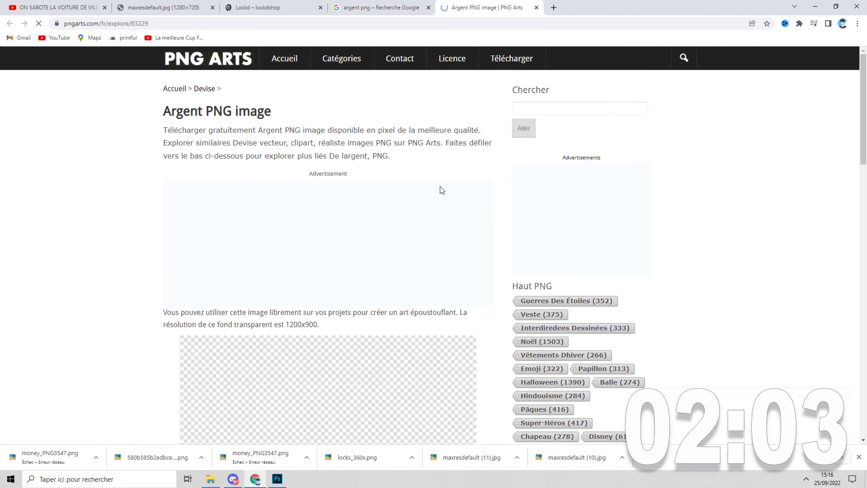
Step: Save the banded dollar stacks image from the PNG Arts page to the Downloads folder
scroll(440, 186, "down", 4)
right_click(337, 276)
left_click(393, 371)
left_click(423, 108)
right_click(401, 256)
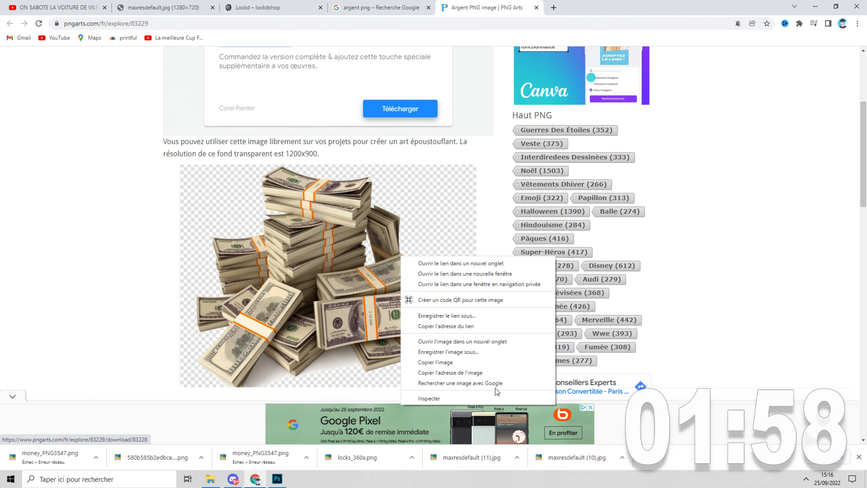
left_click(440, 350)
left_click(354, 330)
Step: Switch back to Photoshop and embed the downloaded Money-PNG-Image.png in the thumbnail
left_click(278, 478)
left_click(26, 6)
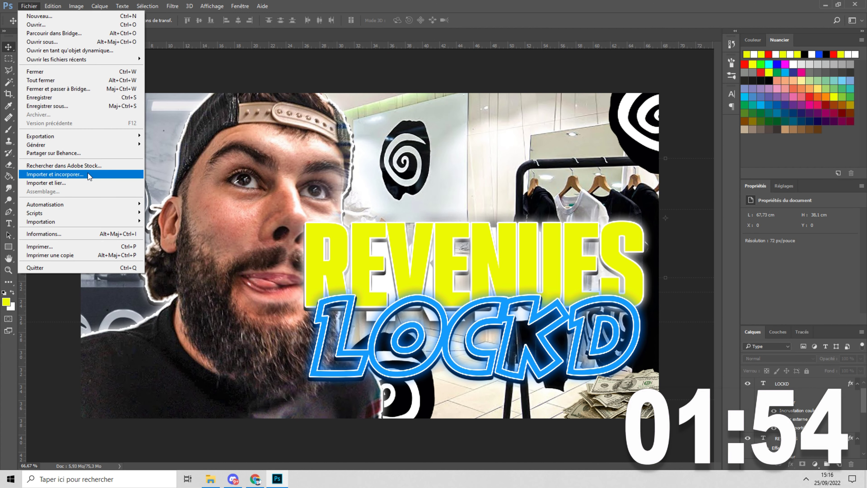
left_click(52, 175)
left_click(153, 78)
left_click(357, 228)
Step: Scale the dollar stacks to about 113%, rotate them about 15.6° and place them in the thumbnail's lower-left corner
left_click_drag(359, 253, 102, 428)
left_click_drag(193, 352, 220, 341)
key("Return")
left_click_drag(133, 403, 86, 166)
left_click(177, 101)
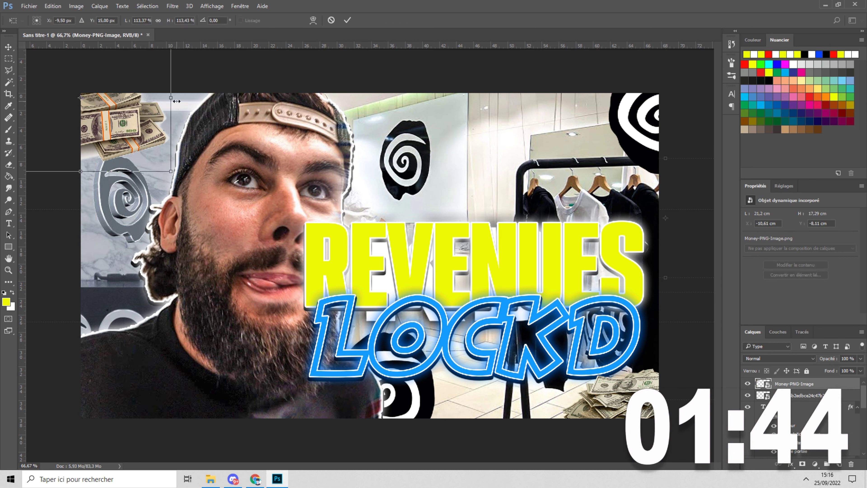
left_click_drag(176, 109, 49, 232)
left_click_drag(121, 124, 167, 415)
left_click_drag(239, 385, 173, 258)
left_click_drag(173, 354, 162, 374)
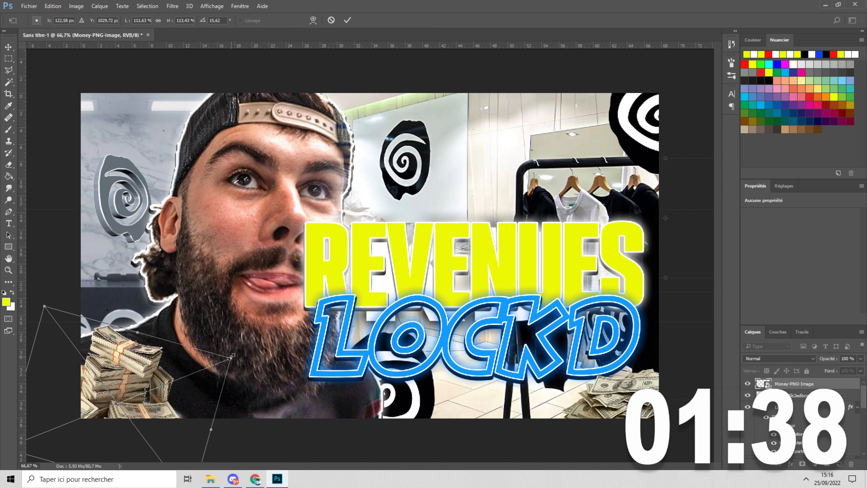
key("Return")
left_click_drag(144, 369, 128, 406)
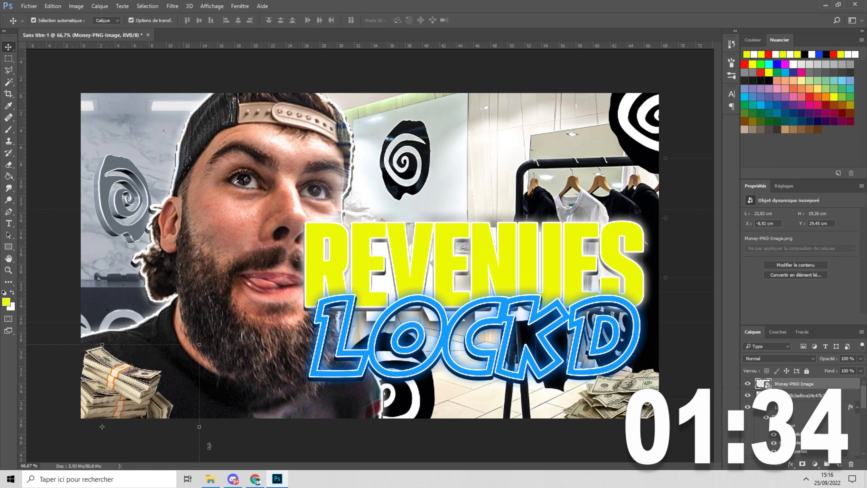
left_click(243, 453)
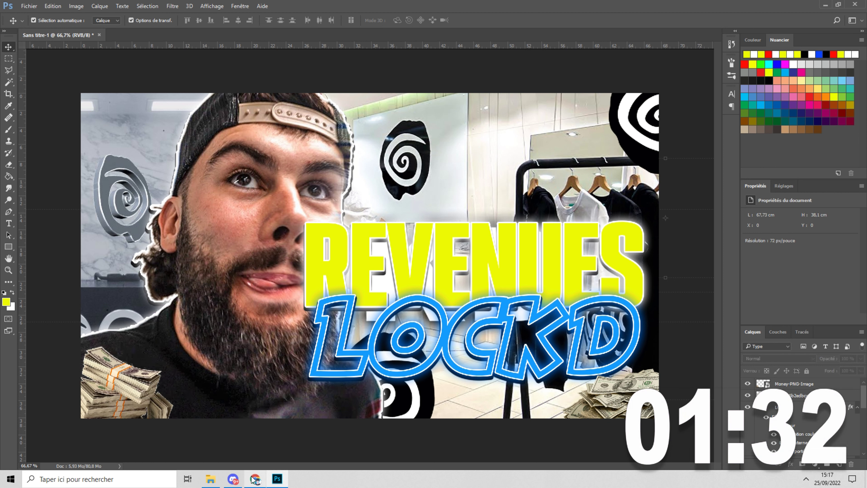
Step: Switch to the browser, search Google Images for transparent "FEUILLE png" images and narrow the results to "palmier"
mouse_move(253, 479)
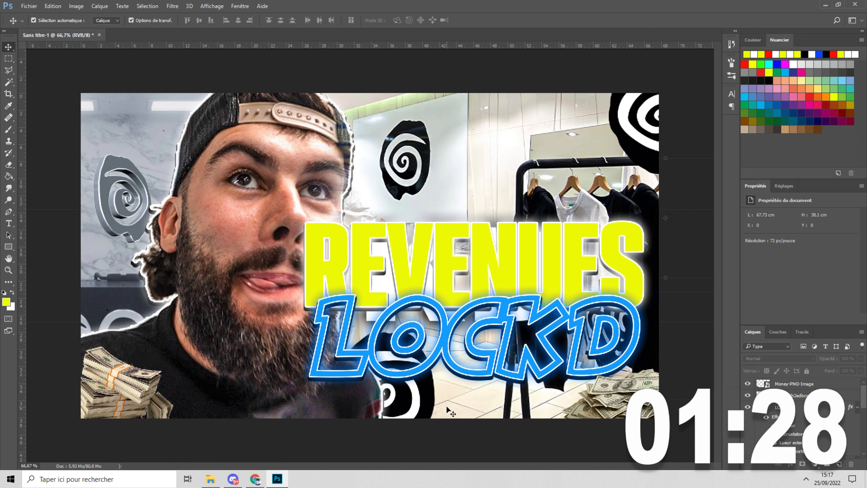
left_click(255, 479)
scroll(308, 239, "up", 5)
left_click(235, 8)
left_click(393, 7)
double_click(98, 60)
key("BackSpace")
type("FEUILLE")
key("Return")
left_click(396, 101)
left_click(127, 119)
left_click(96, 150)
left_click(127, 119)
left_click(150, 167)
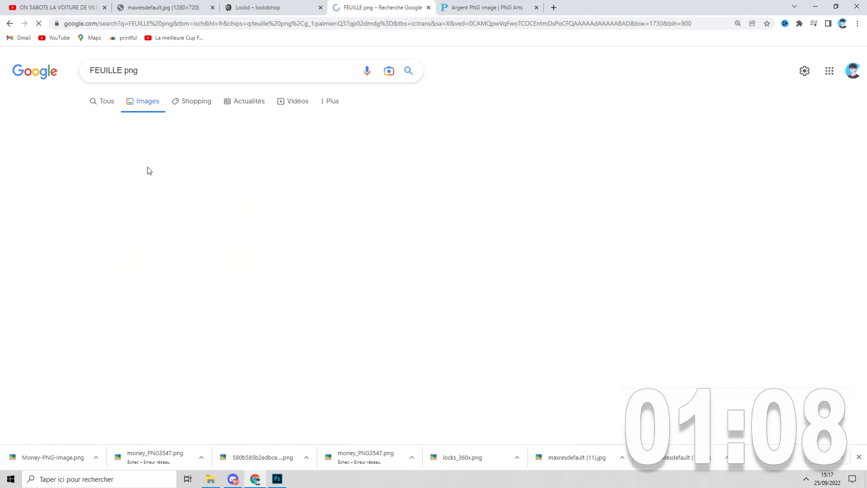
scroll(167, 301, "down", 5)
left_click(234, 186)
right_click(701, 271)
left_click(763, 367)
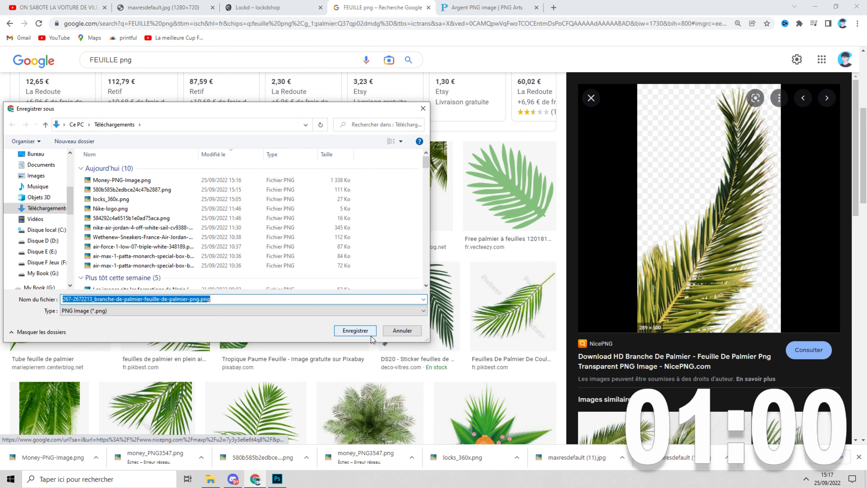
left_click(354, 330)
Step: Switch back to Photoshop and embed the downloaded palm branch image in the thumbnail
left_click(277, 479)
left_click(27, 4)
left_click(54, 174)
left_click(175, 78)
left_click(343, 228)
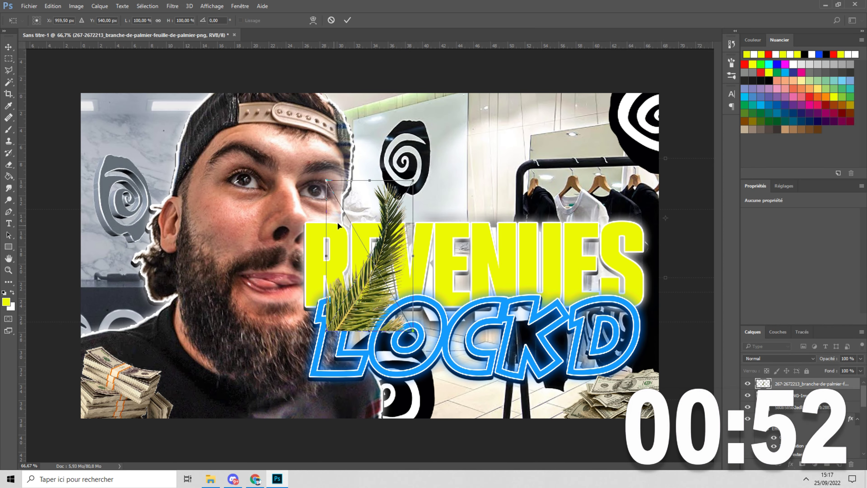
Step: Enlarge and rotate the palm branch and place it so its leaves hang from the thumbnail's upper-left corner
left_click_drag(423, 228, 328, 367)
left_click_drag(388, 230, 123, 101)
left_click_drag(201, 156, 337, 207)
left_click_drag(133, 170, 75, 182)
left_click_drag(283, 167, 200, 205)
key("Return")
Step: Shift the bearded man's cutout layer slightly and undo that move
left_click(314, 376)
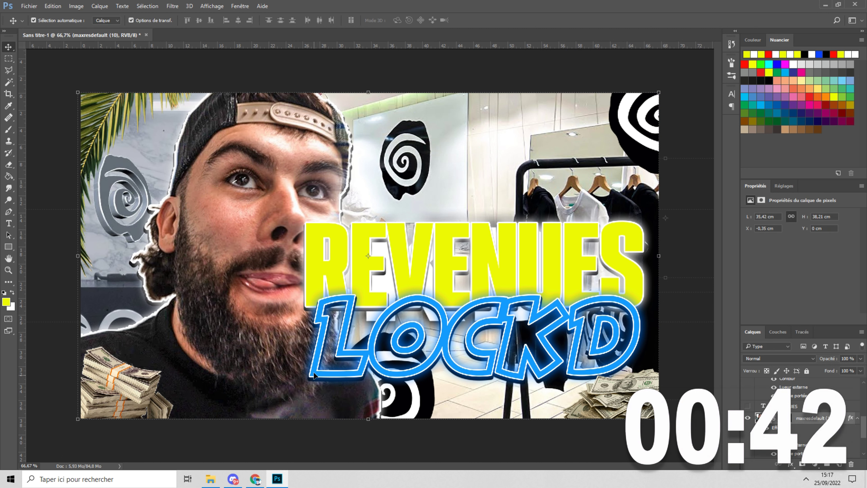
left_click(53, 6)
left_click(58, 34)
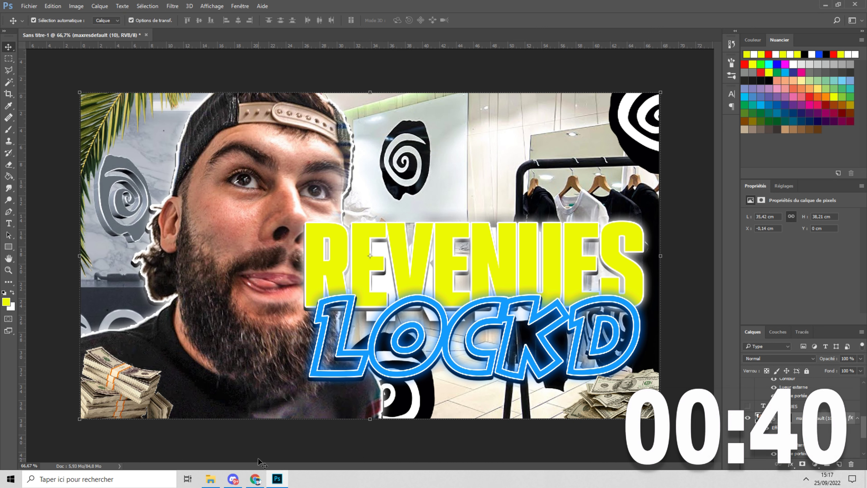
left_click(51, 70)
Step: Save the thumbnail as a JPEG named Sans titre-1 in the Downloads folder
left_click(31, 5)
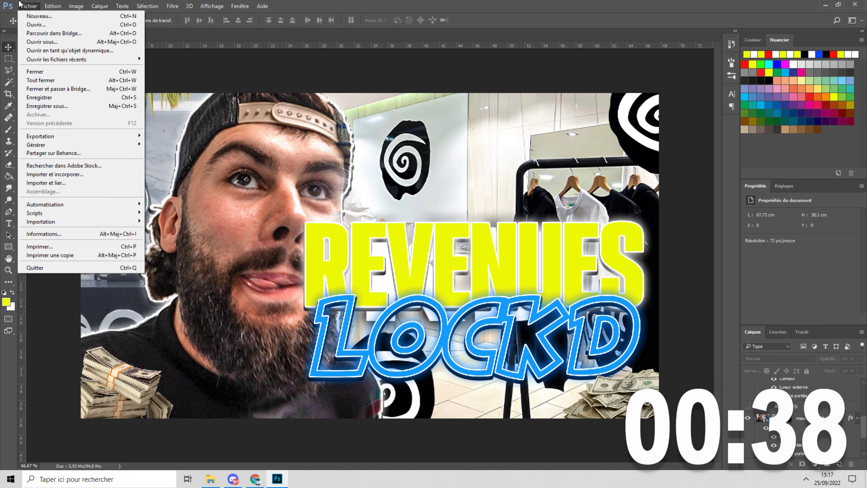
left_click(48, 106)
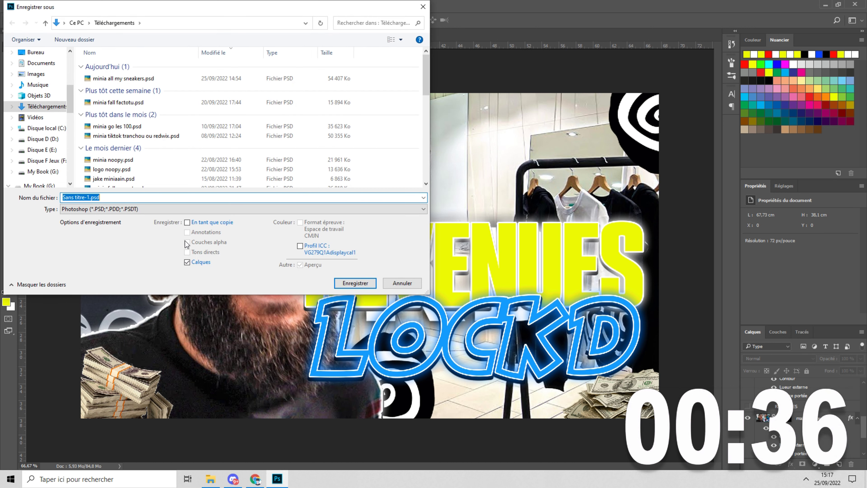
left_click(153, 210)
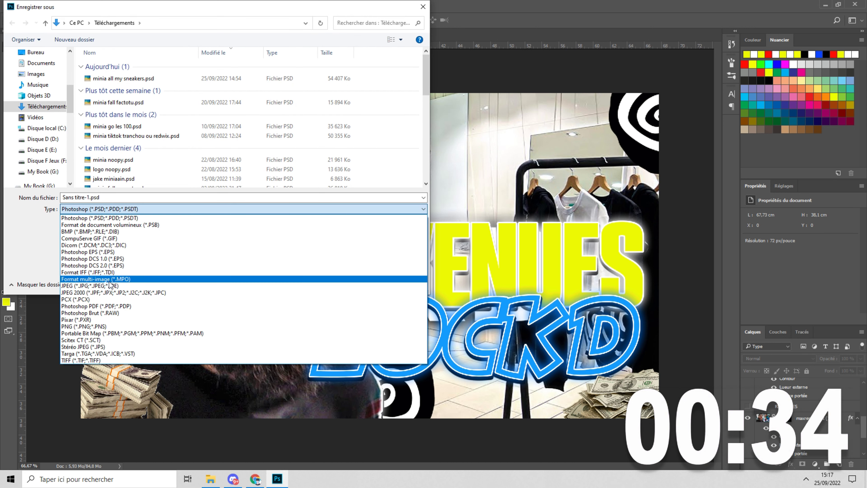
left_click(108, 289)
left_click(355, 285)
left_click(500, 134)
Step: Create a new transparent 1920 × 1080 px document at 72 ppi
left_click(36, 5)
left_click(41, 16)
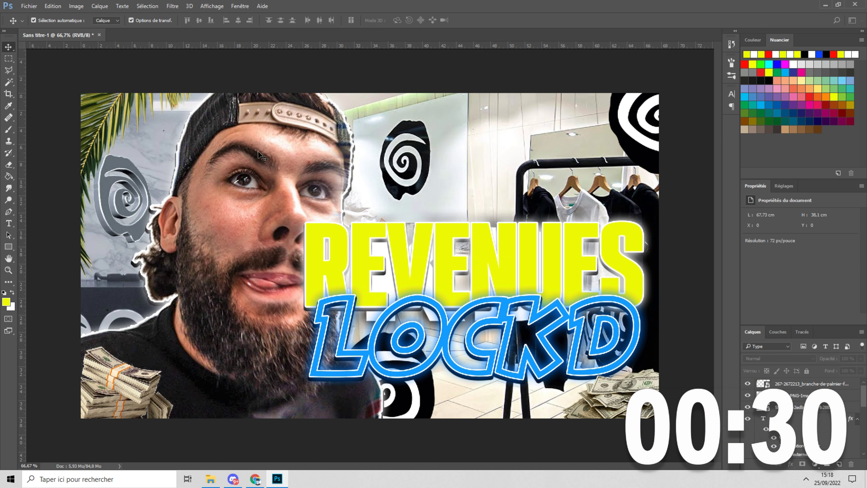
key("ctrl+n")
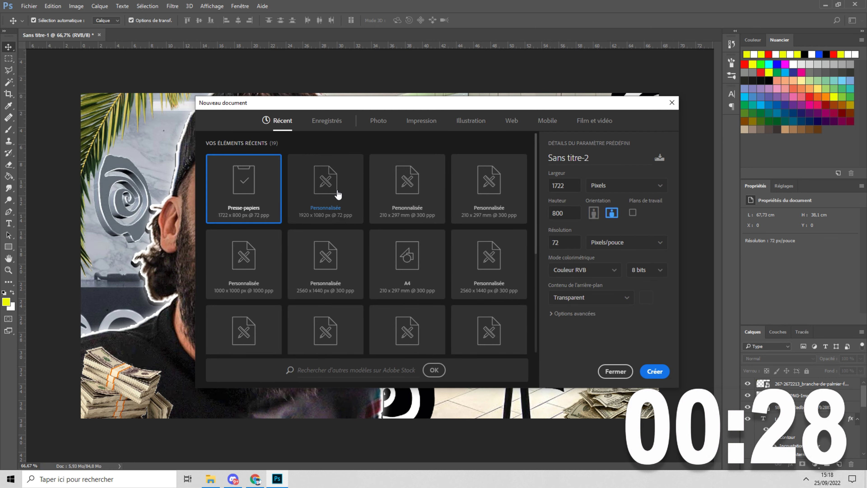
left_click(654, 372)
key("ctrl+v")
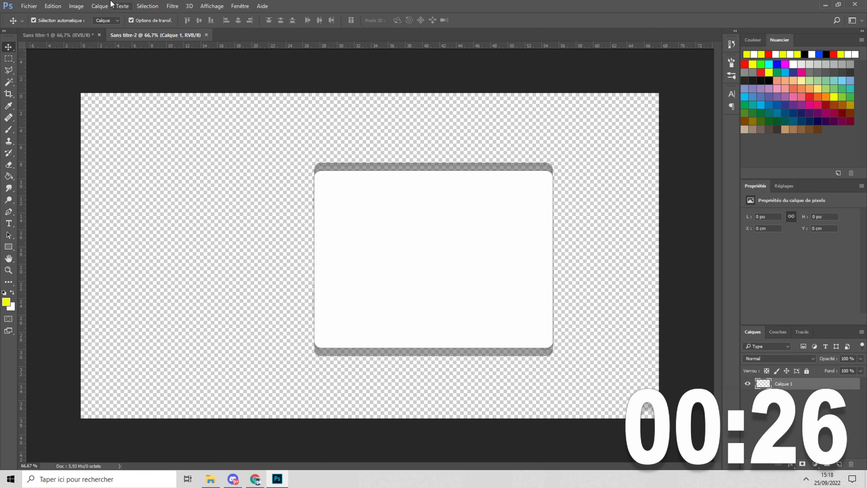
Step: Embed the saved Sans titre-1.jpg in the new document at full canvas size
left_click(29, 6)
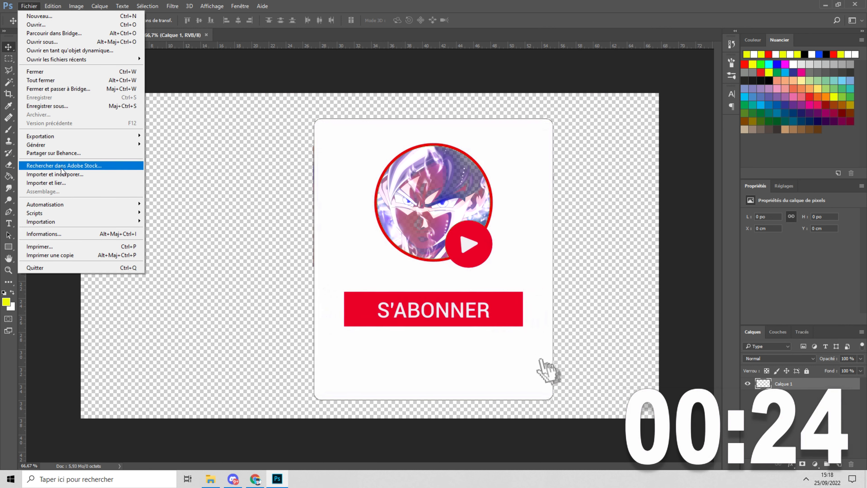
left_click(55, 174)
double_click(176, 78)
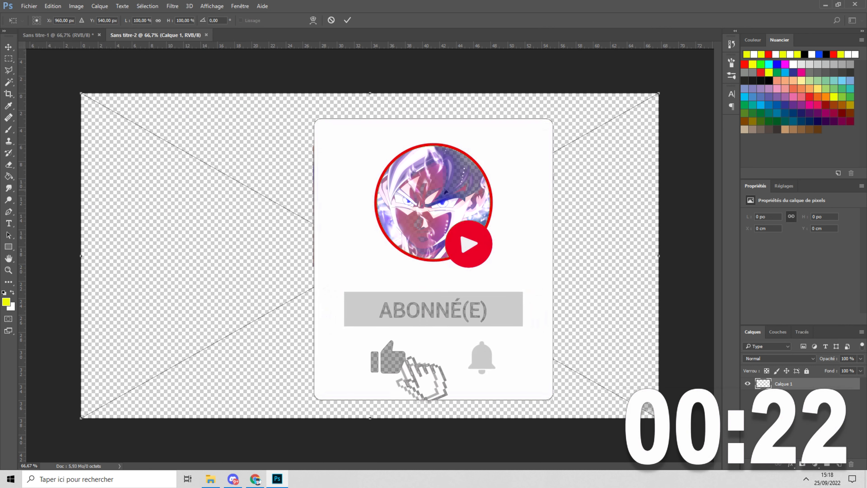
key("Return")
Step: Grade the embedded image in Camera Raw with exposure +0,40, contrast -10, temperature +7, whites -26 and highlights +4
left_click(172, 6)
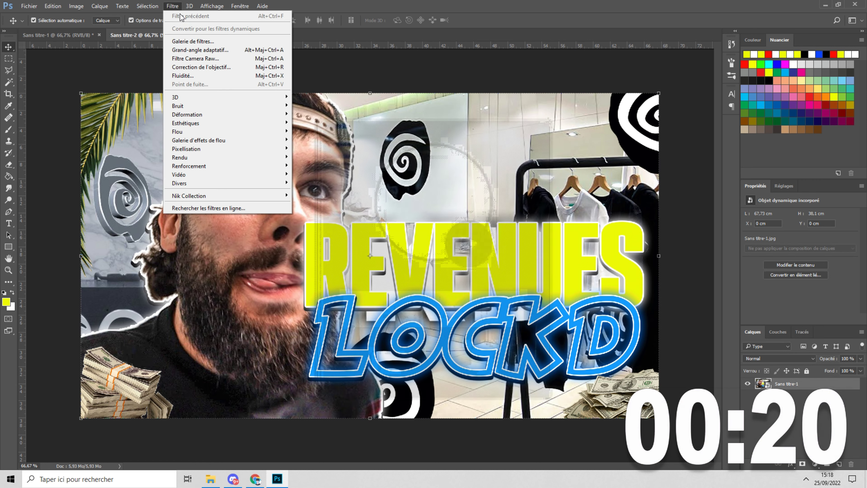
left_click(201, 57)
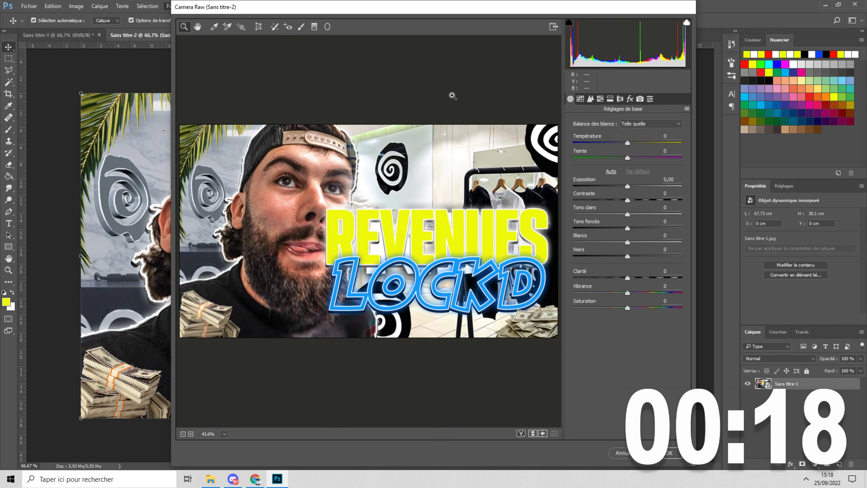
left_click_drag(627, 186, 631, 188)
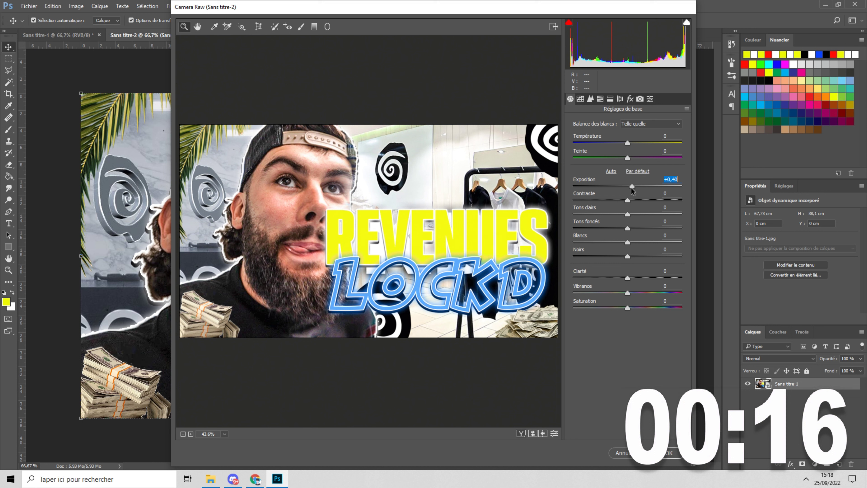
left_click_drag(623, 203, 622, 201)
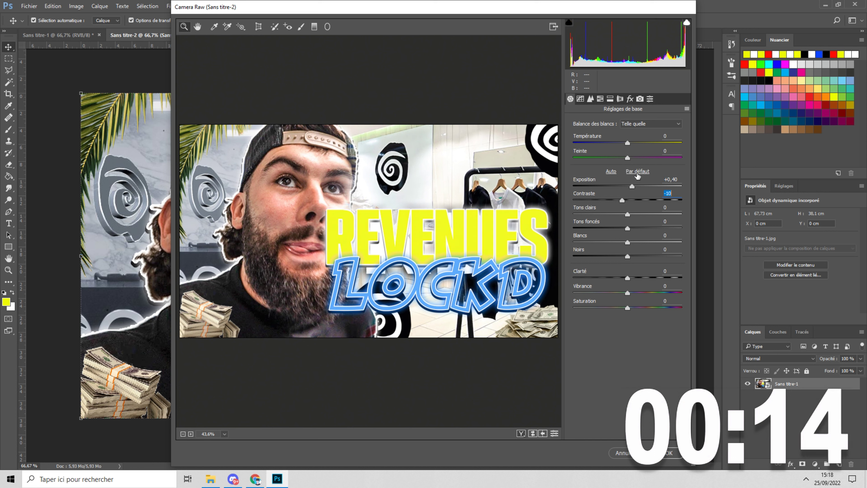
left_click_drag(627, 143, 631, 143)
left_click_drag(621, 243, 632, 218)
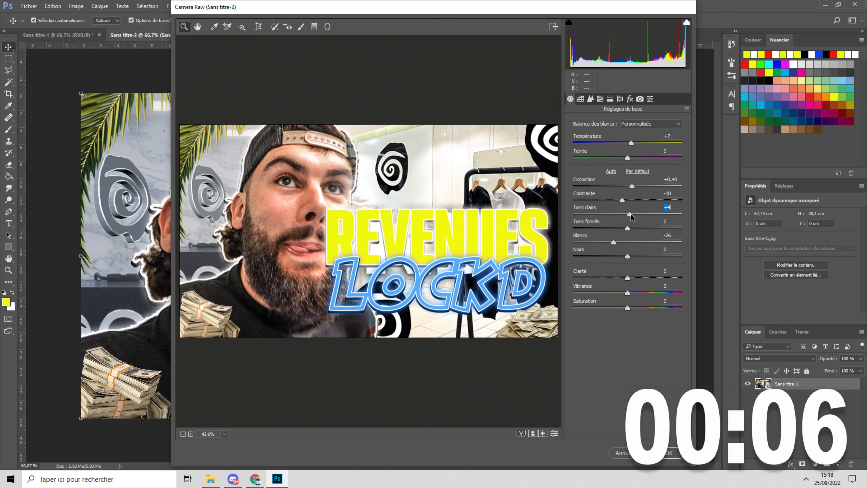
Step: Set Camera Raw contrast to +5, vibrance to +9 and blacks to +14, apply the filter, and compare the graded document with the original
left_click_drag(622, 201, 630, 202)
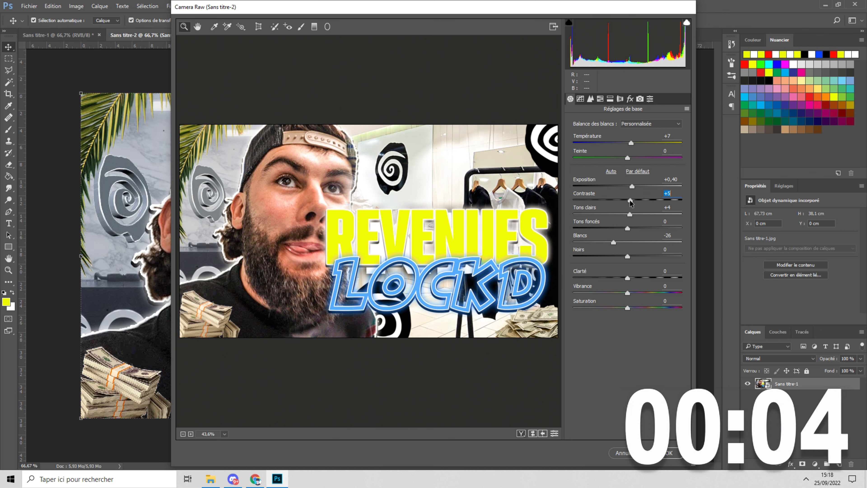
left_click_drag(628, 293, 631, 292)
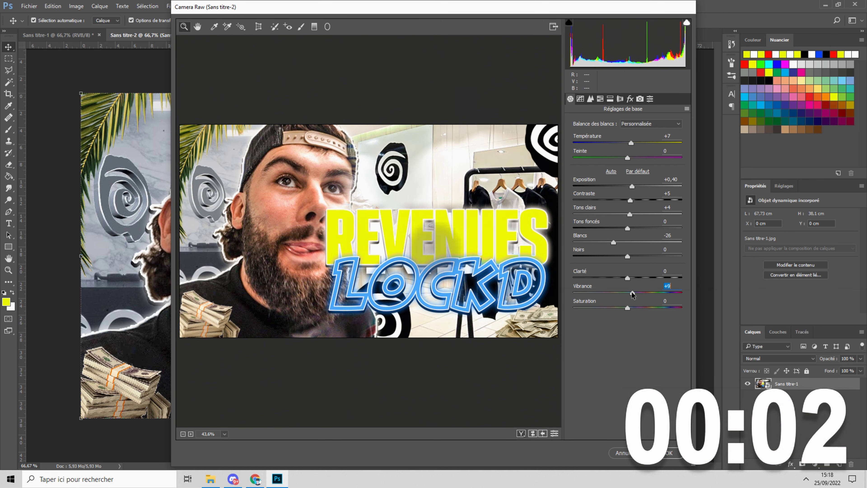
left_click_drag(627, 256, 630, 255)
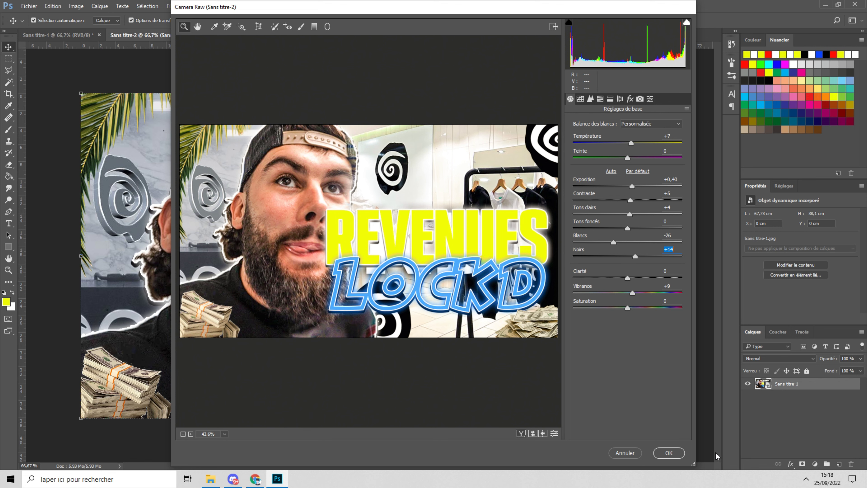
left_click(674, 455)
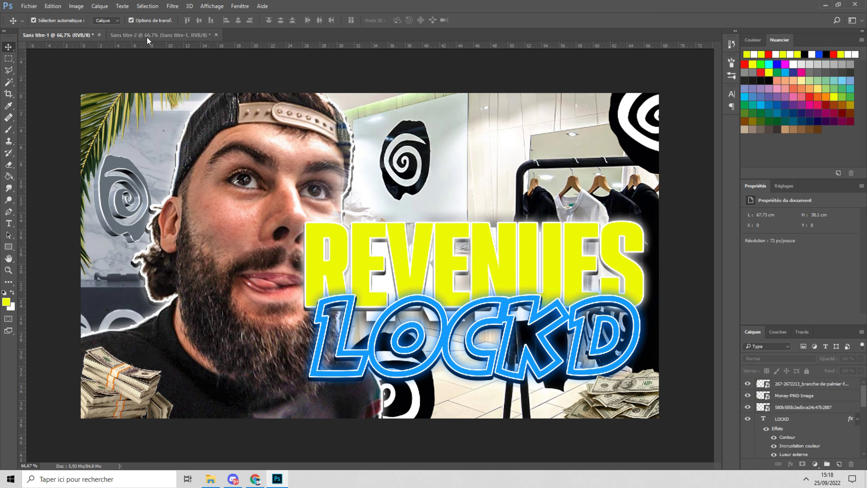
left_click(147, 37)
left_click(386, 426)
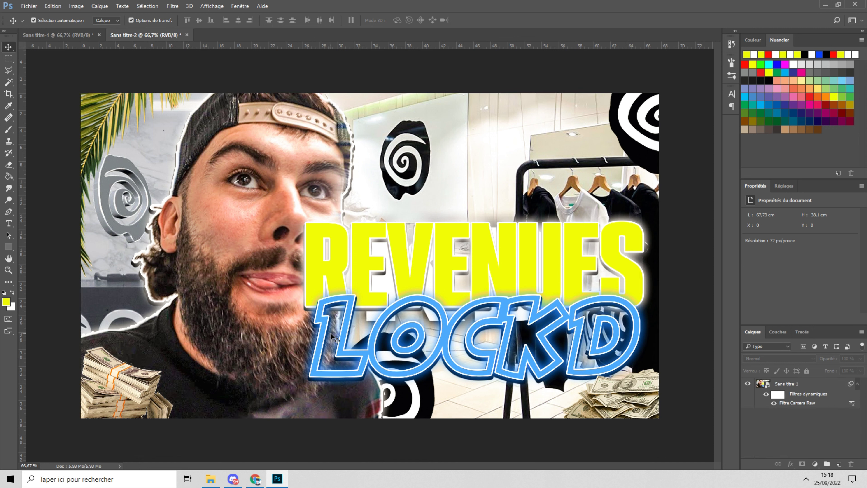